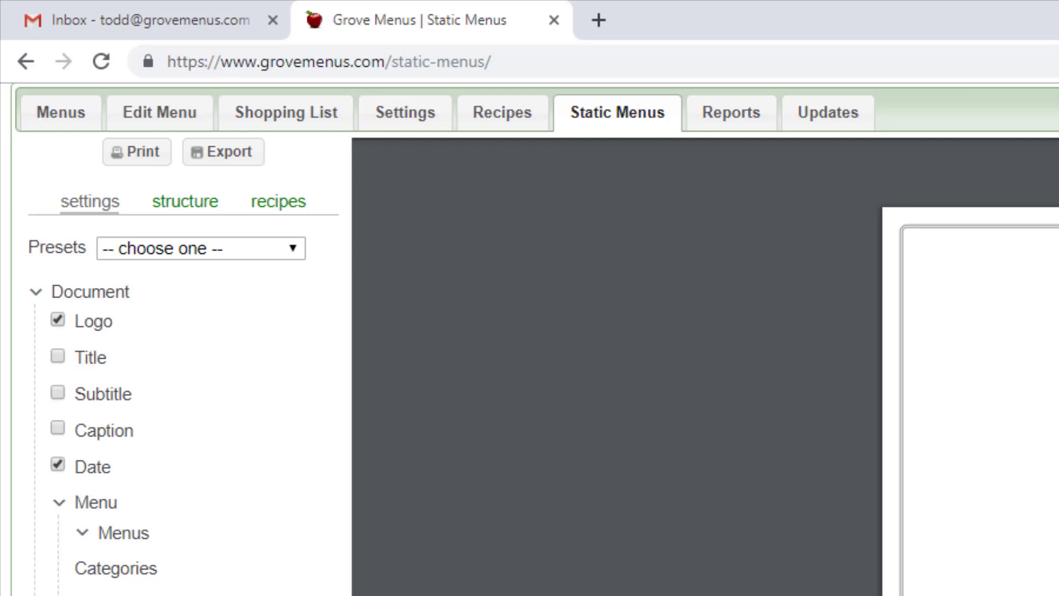
- Add a menu to the static menu structure and label it "Always"
click(183, 204)
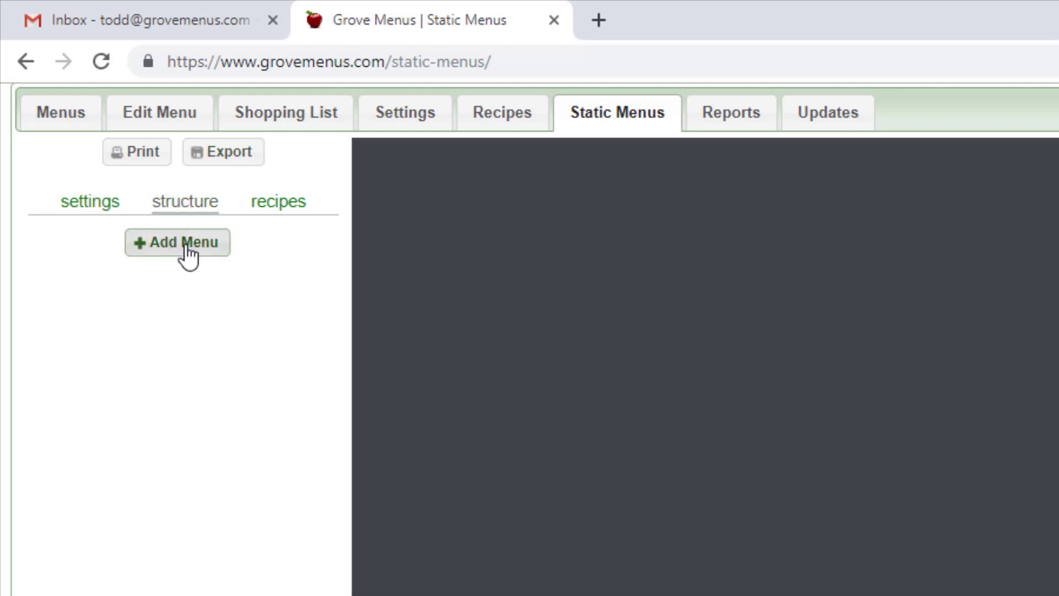
click(188, 255)
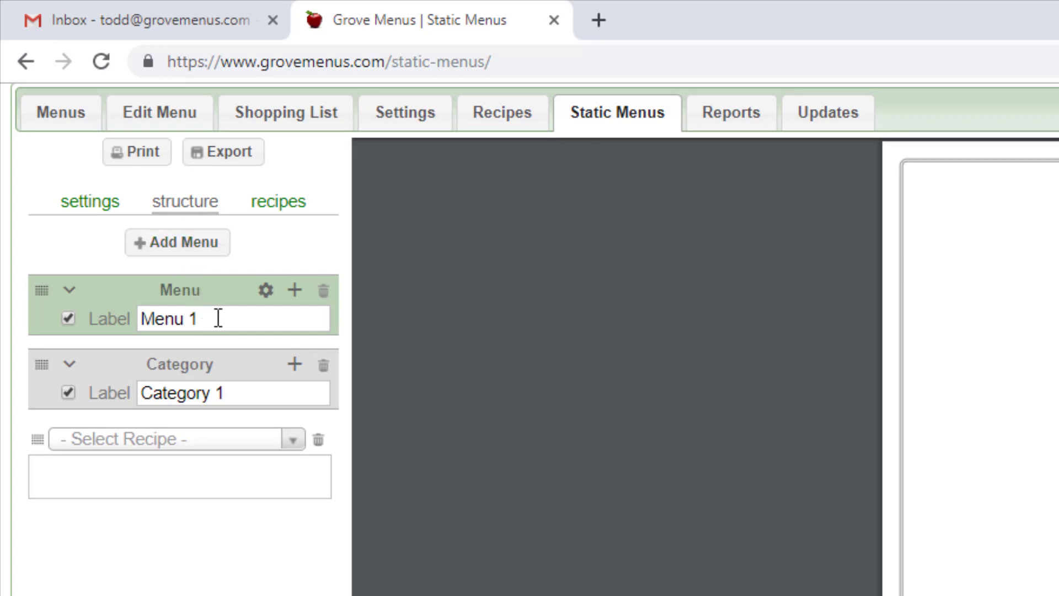
drag(215, 317, 105, 307)
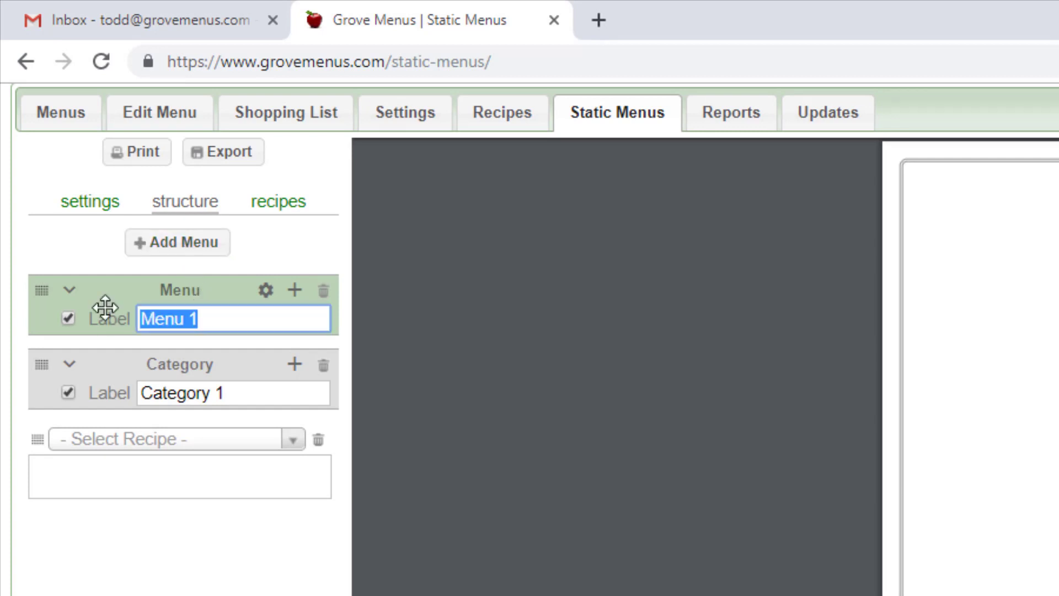
text(Al)
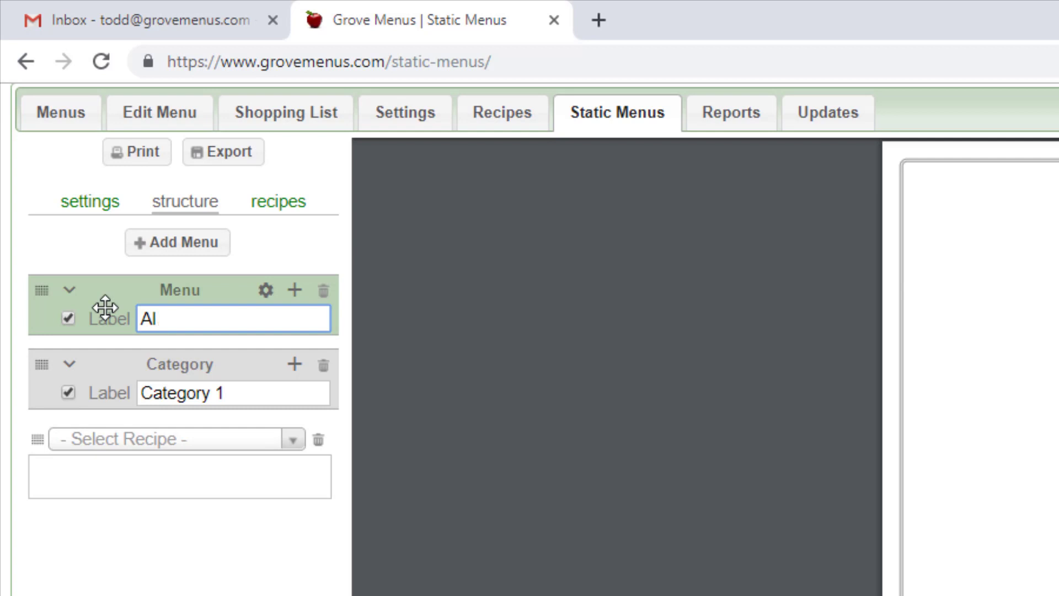
text(ways)
- Set the label of the Always menu's category to "Entrees"
drag(238, 385, 137, 387)
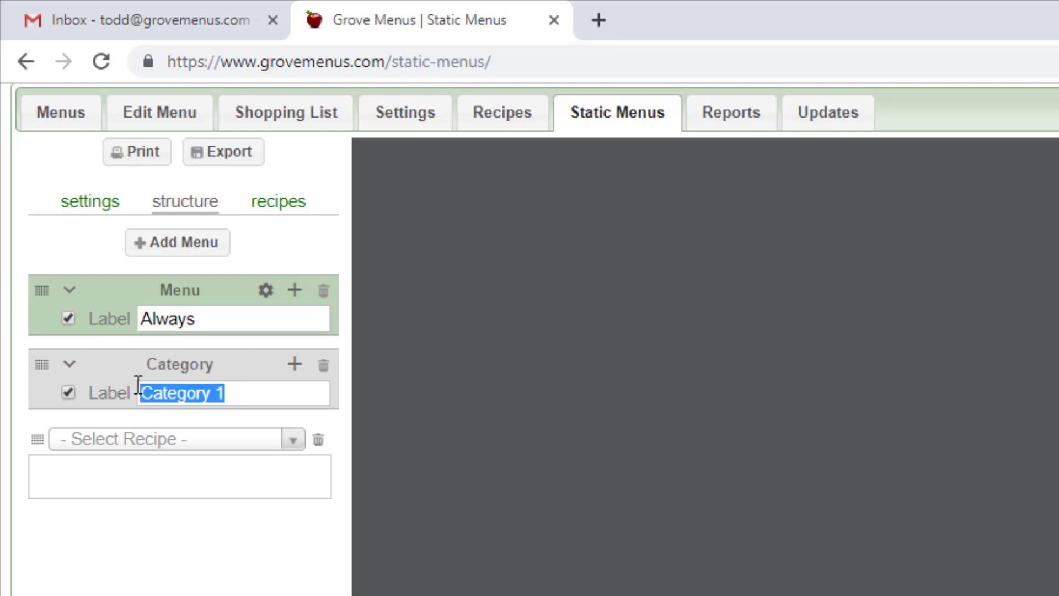
text(E)
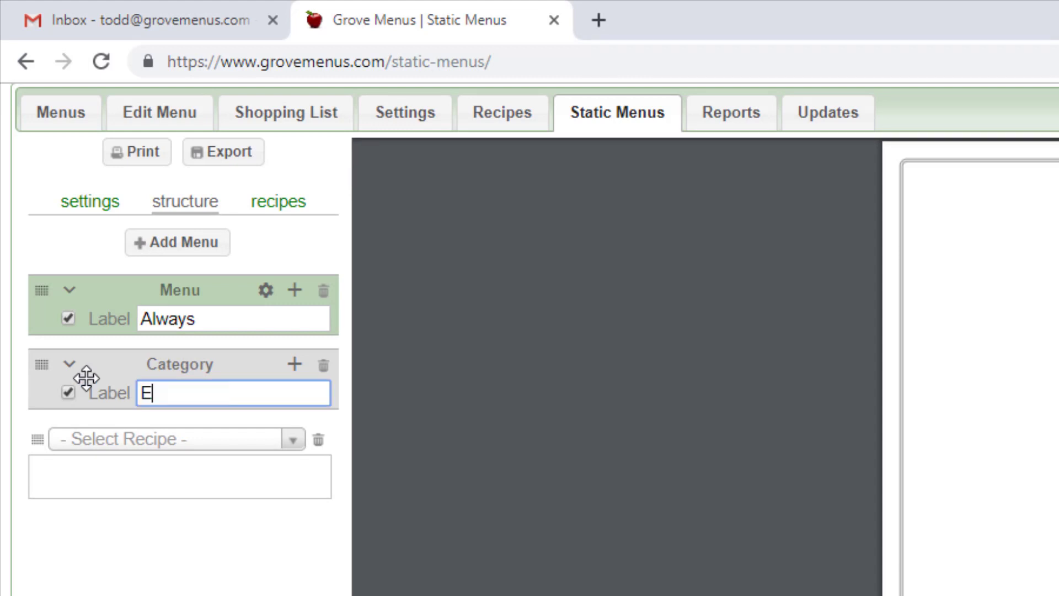
text(ntrees)
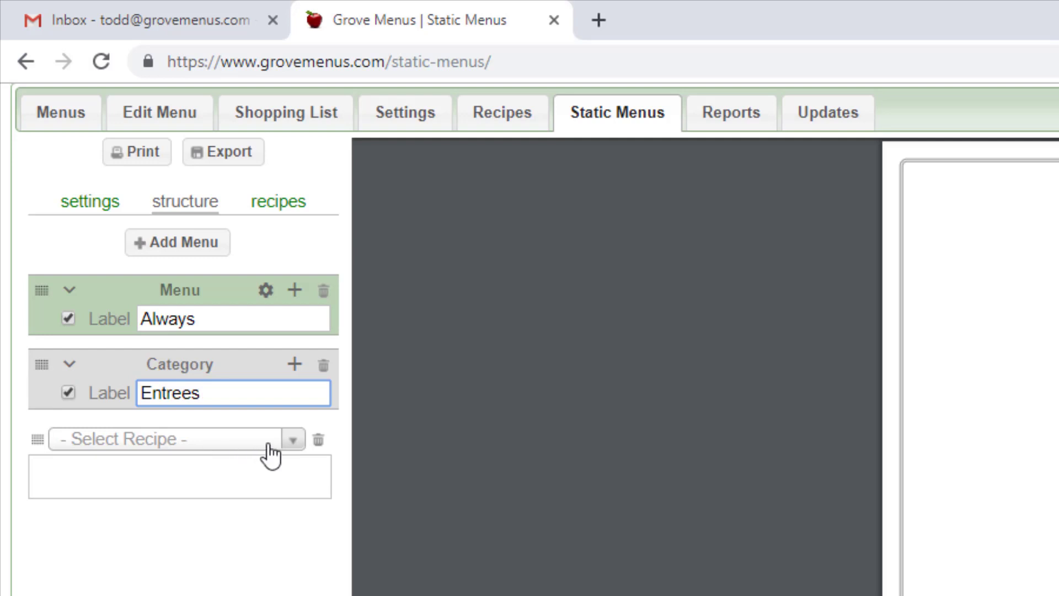
- Assign the recipe 2.770 Breaded Pork Steak to the empty Entrees item and give it the description "yummy"
click(292, 445)
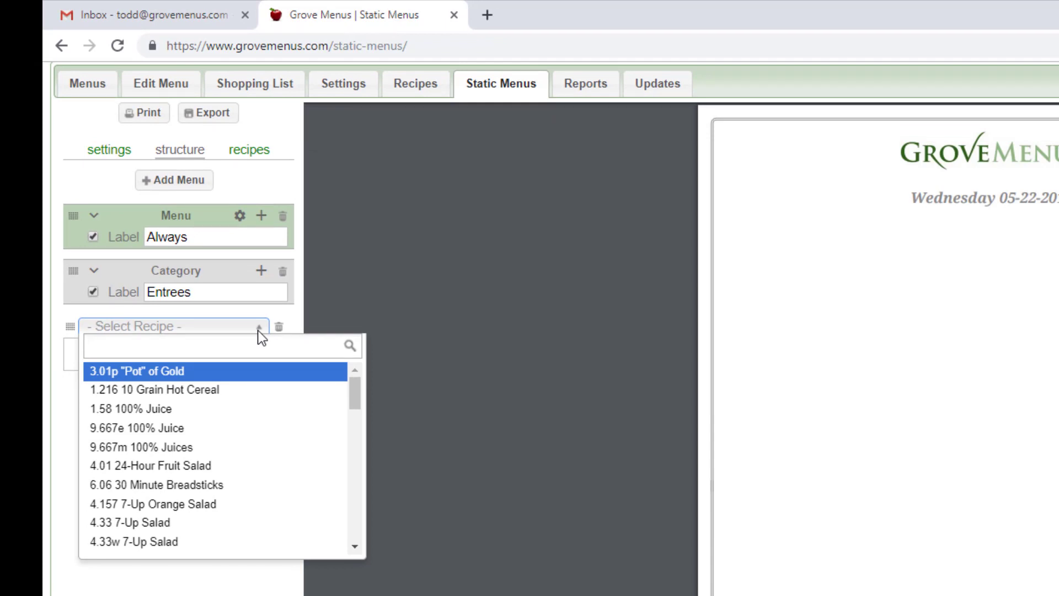
text(ste)
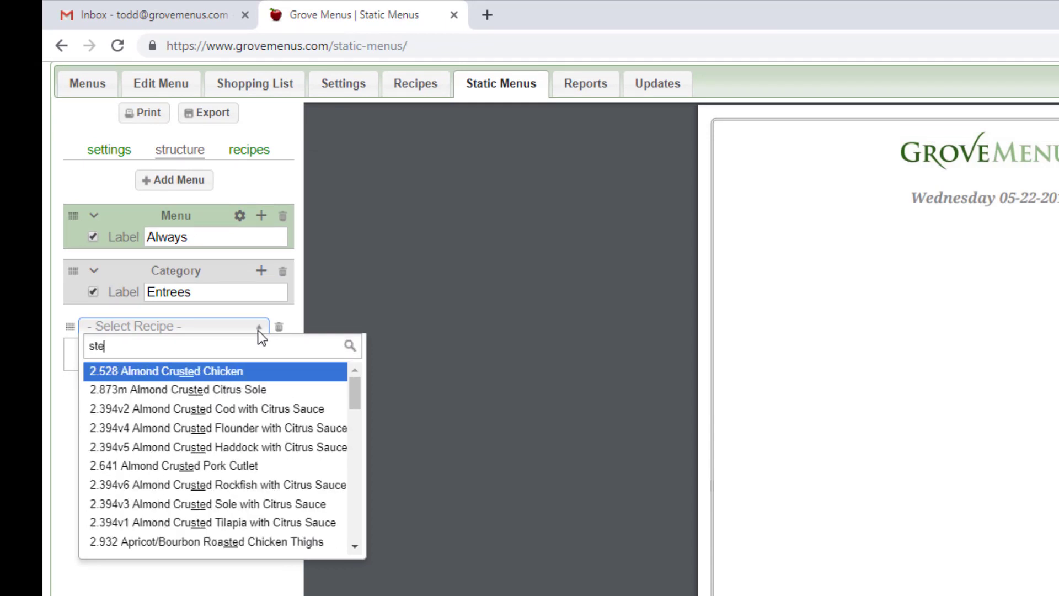
text(ak)
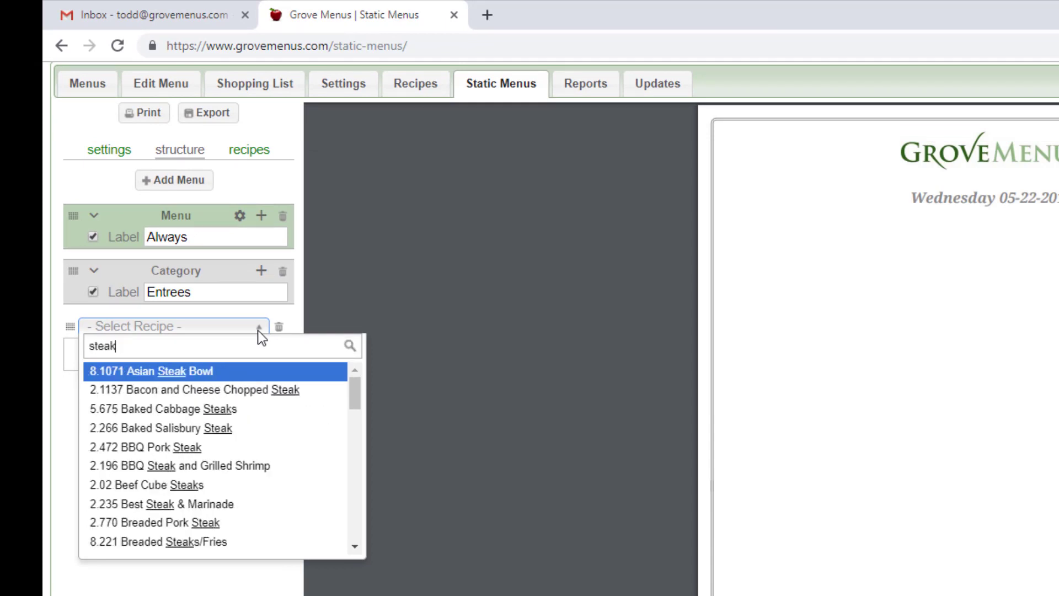
click(214, 527)
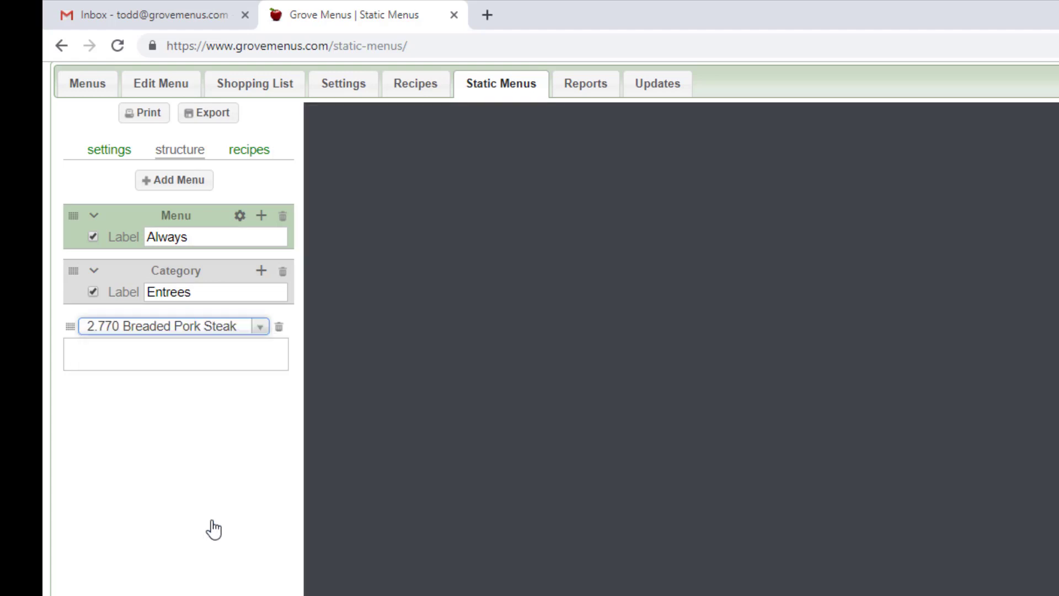
click(186, 357)
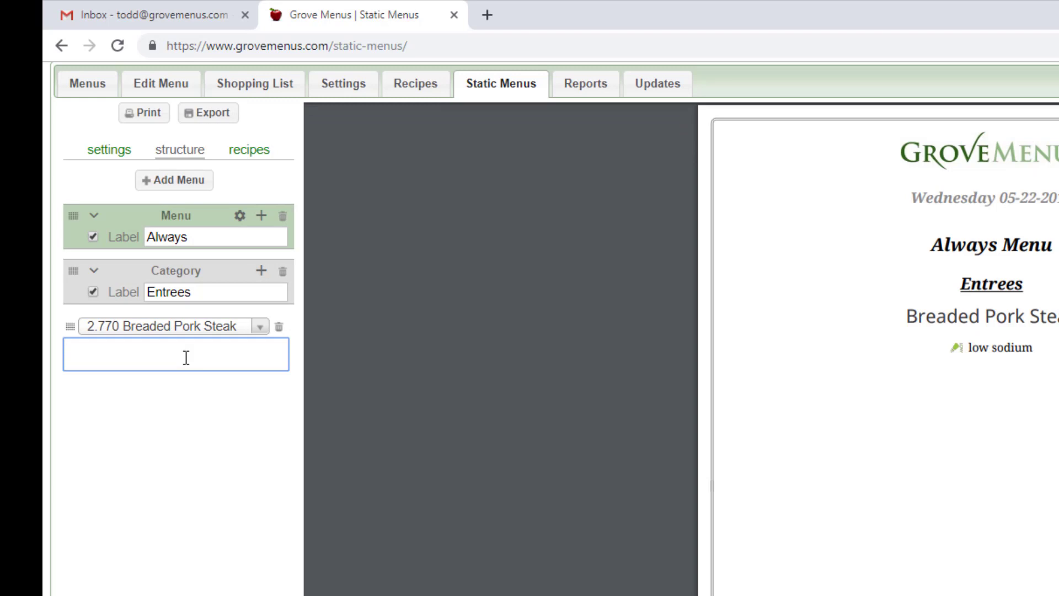
text(yummy)
- Add the recipe 8.132a Chef Salad to Entrees with the description "very good", leaving no extra empty item in the category
click(261, 271)
click(261, 326)
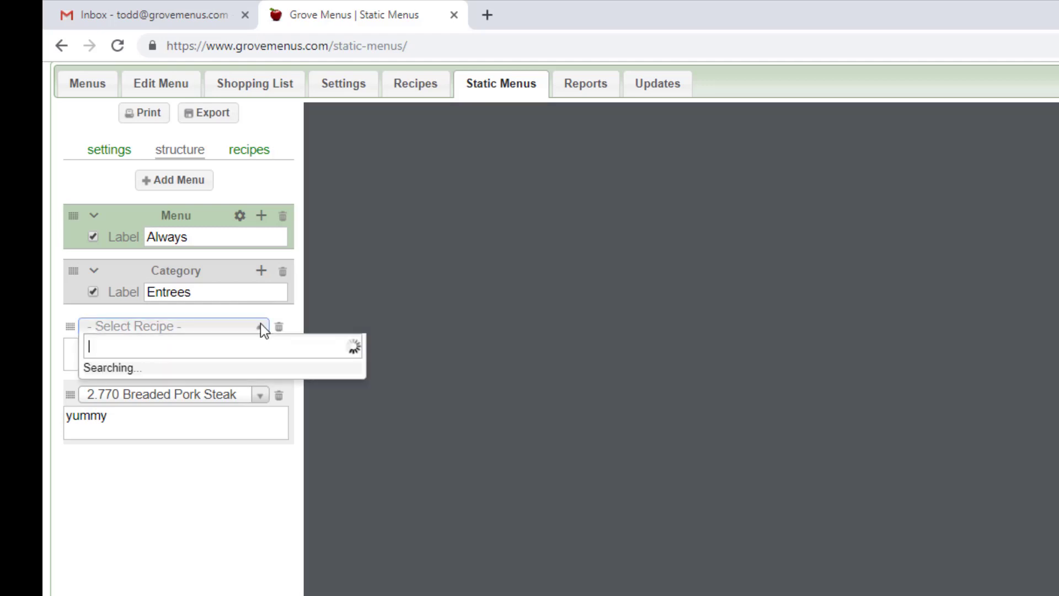
text(c)
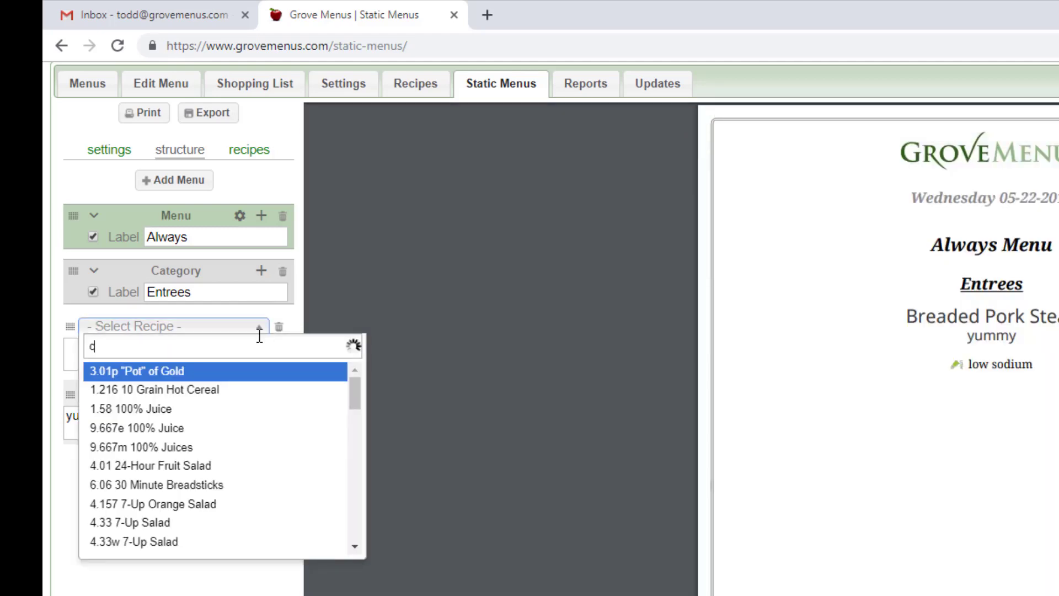
text(hef)
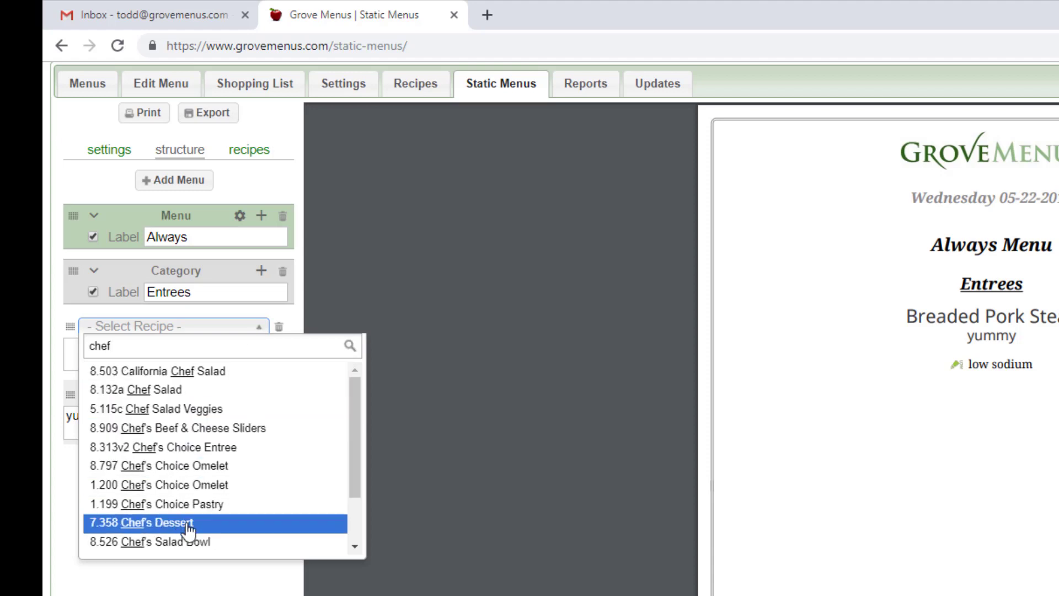
click(197, 391)
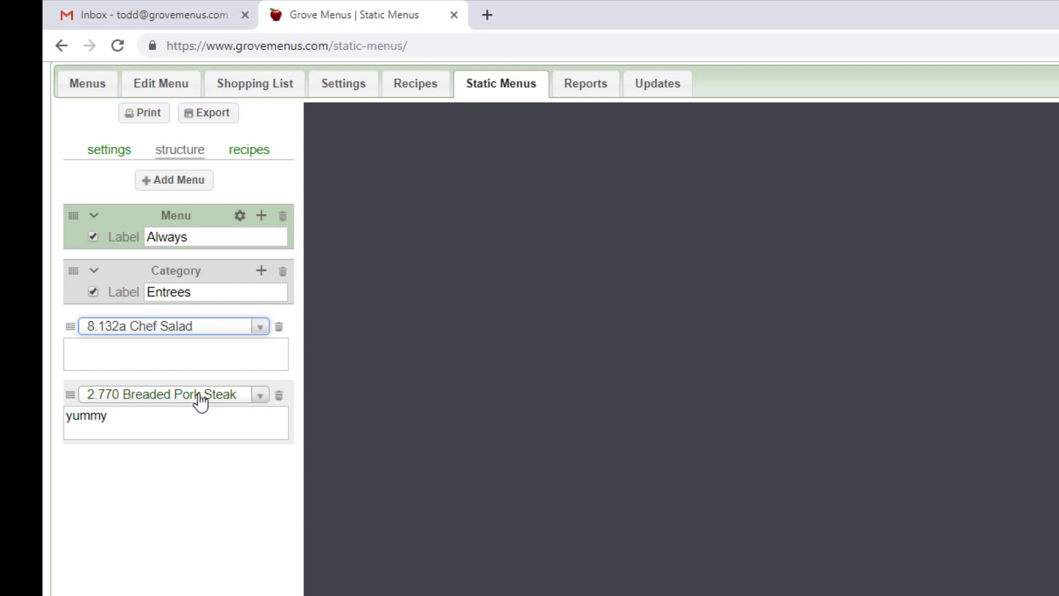
click(163, 357)
text(y)
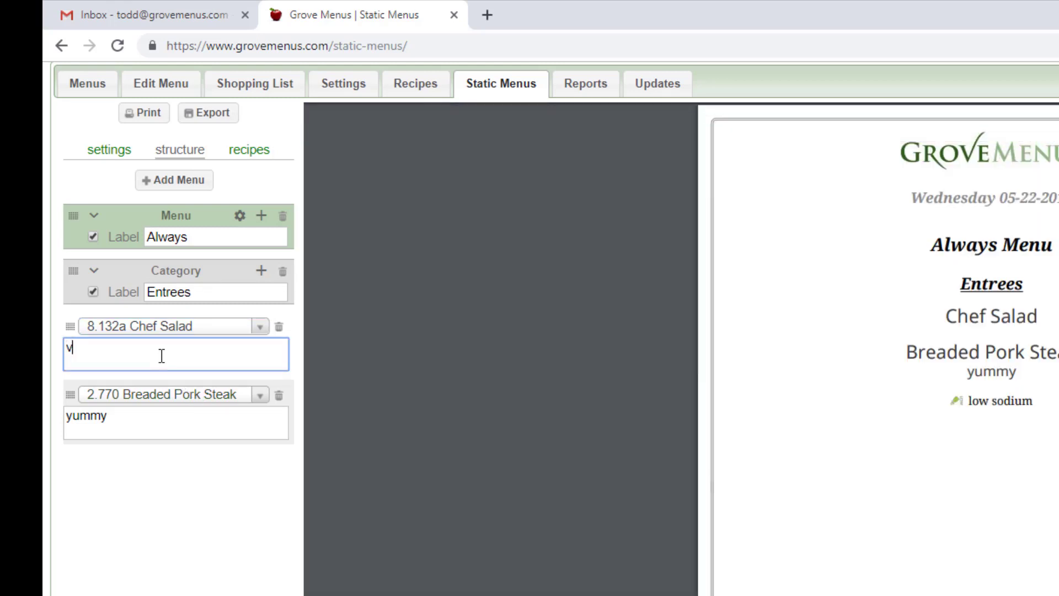
text(ery good)
click(261, 274)
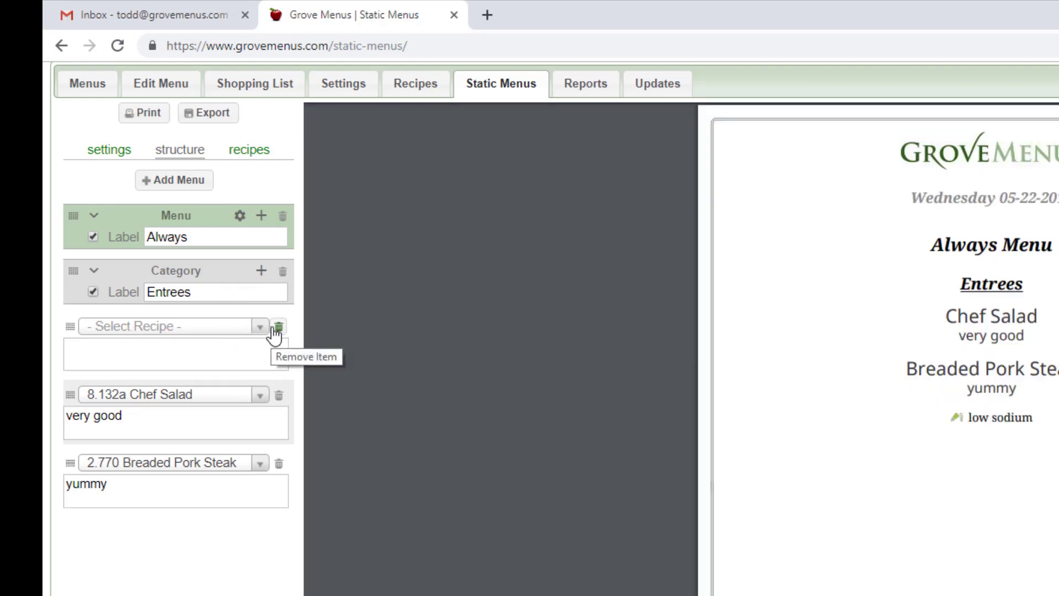
click(279, 329)
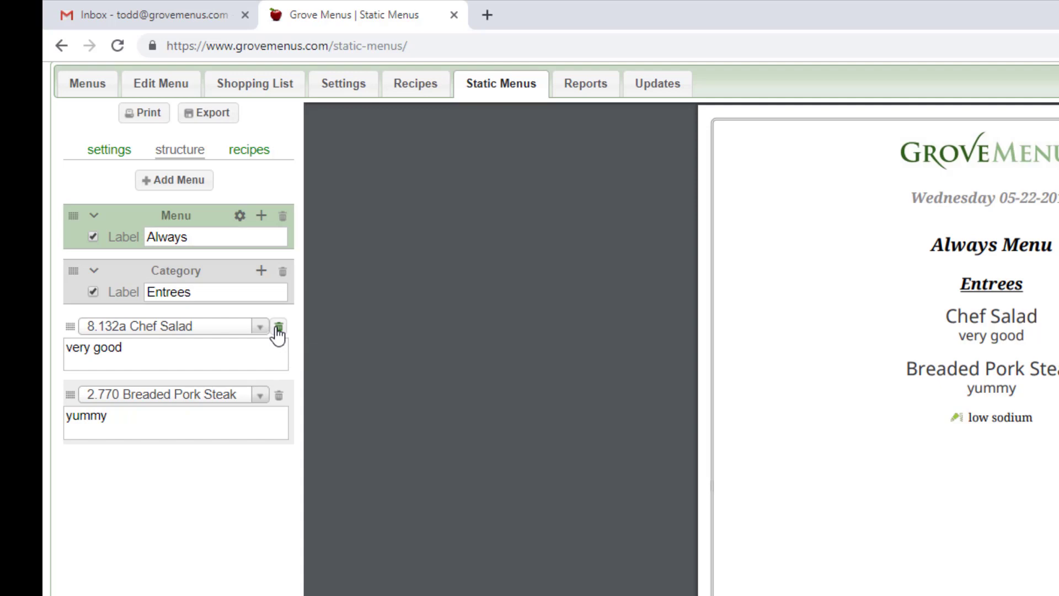
- Add a category labelled "Sides" to the Always menu, containing the recipe 8.560 Cottage Cheese with the description "goooooood"
click(261, 216)
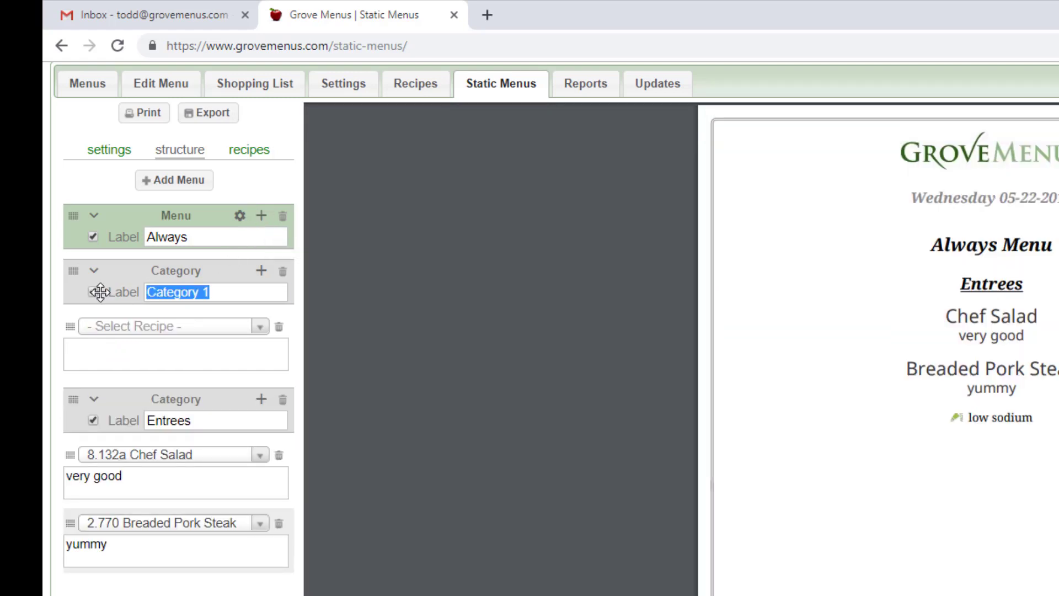
text(Sides)
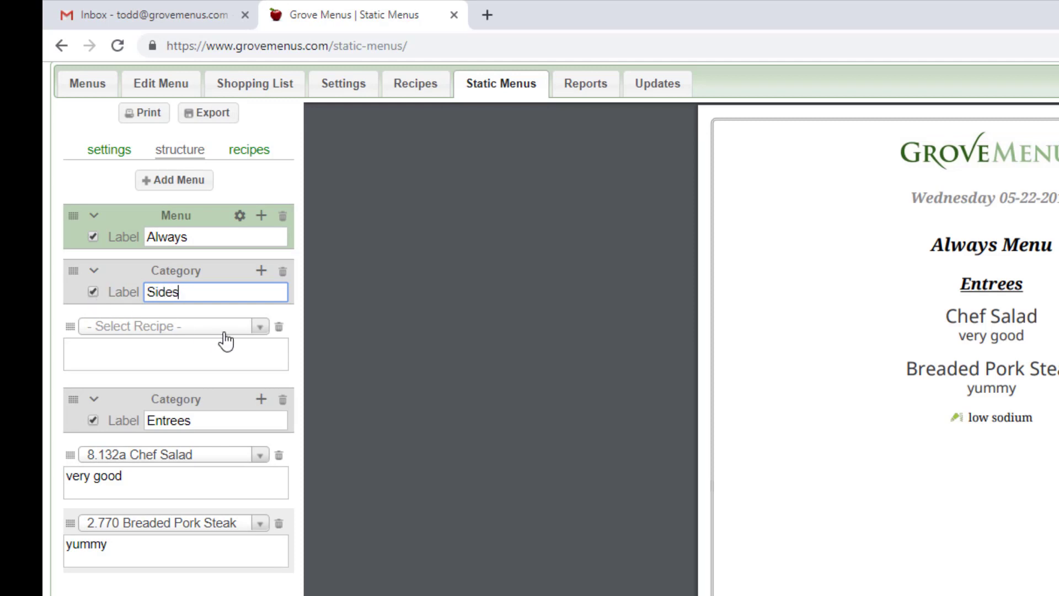
click(260, 326)
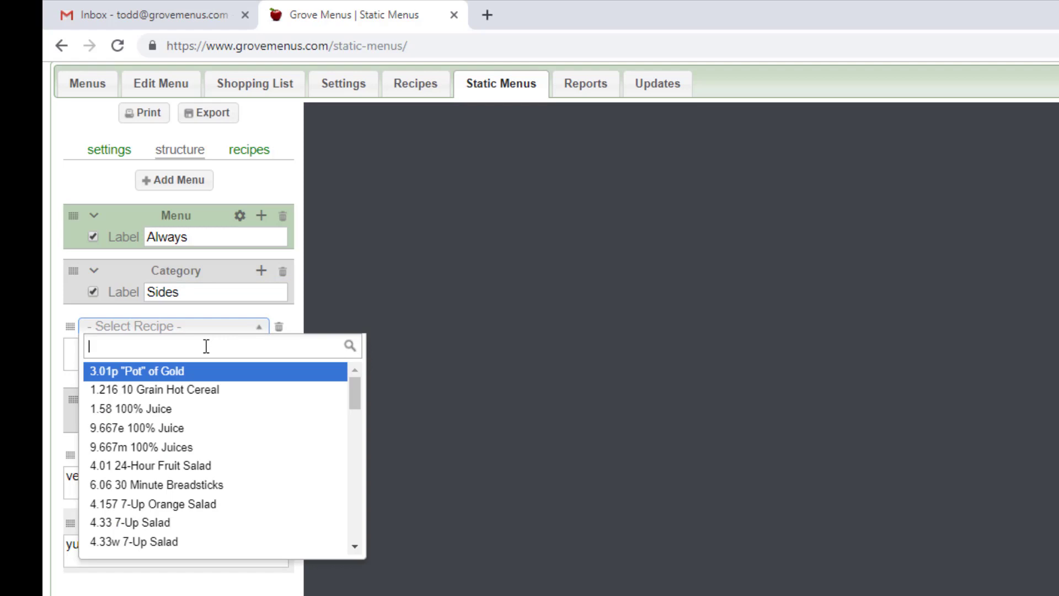
text(qottag)
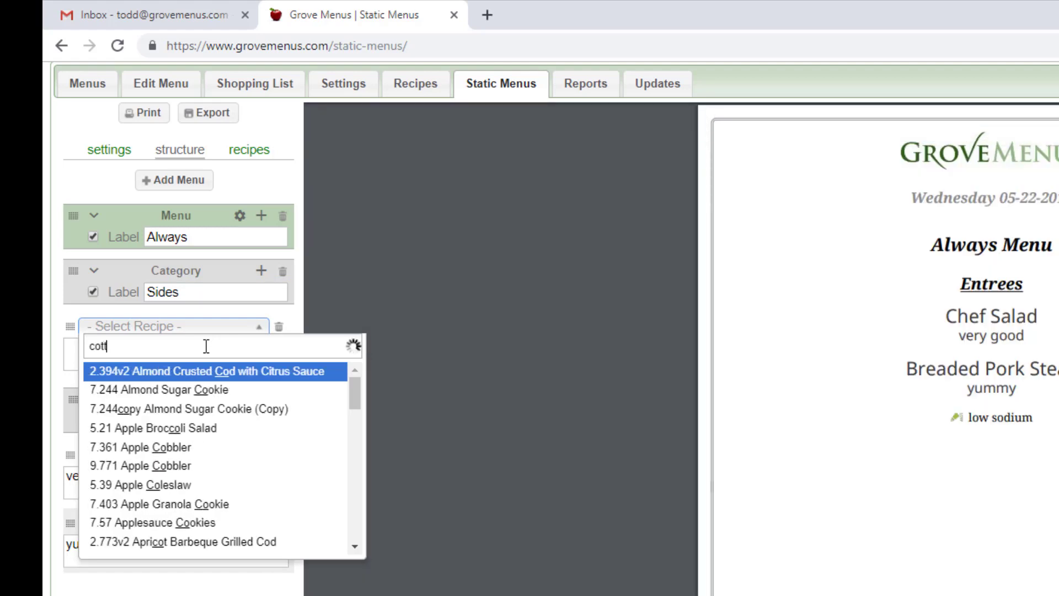
text(e)
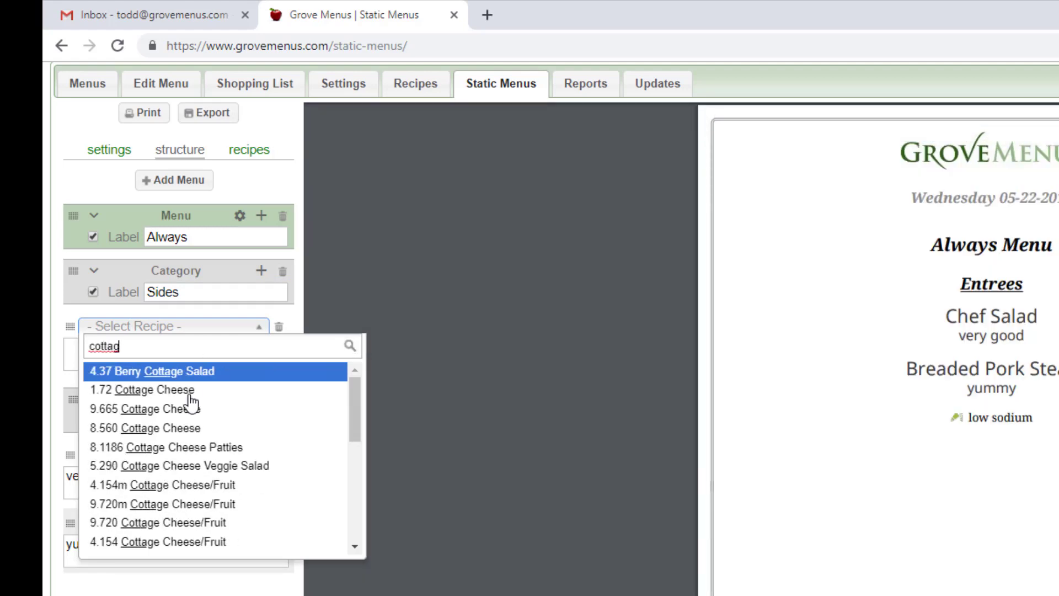
click(187, 447)
click(166, 363)
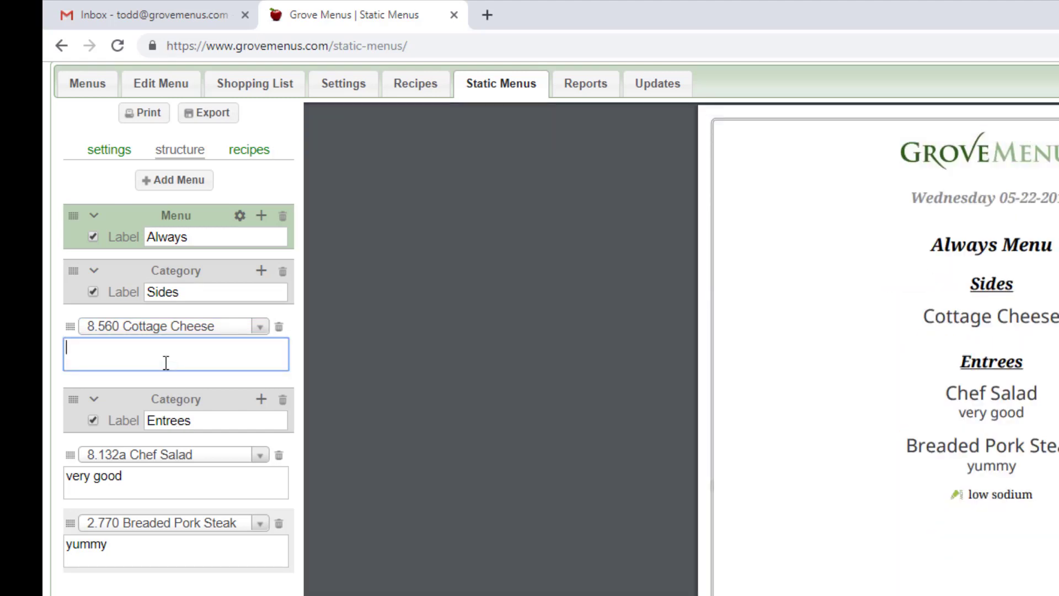
text(goooooood)
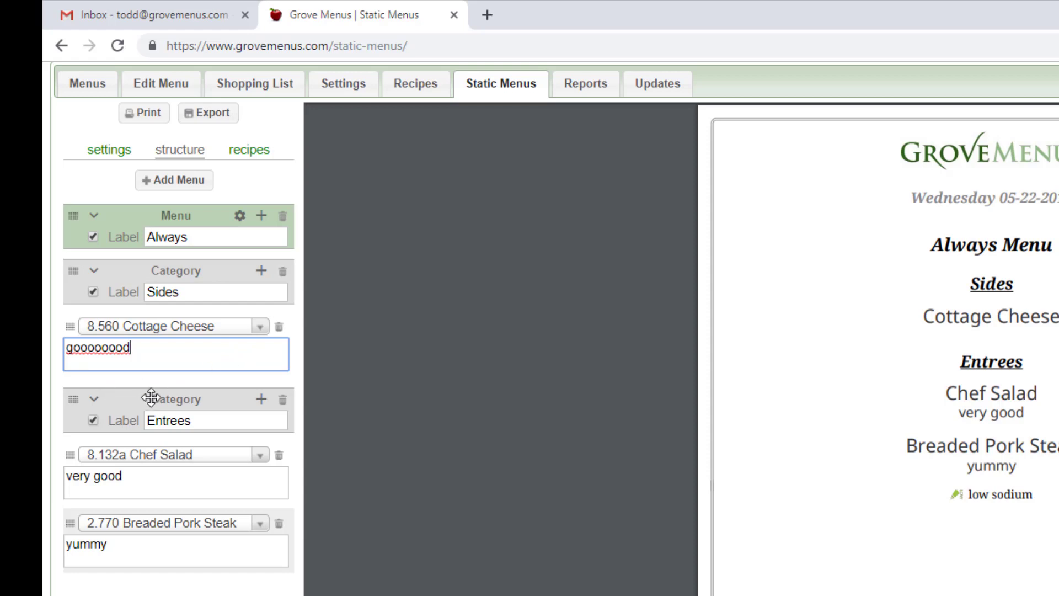
- Reorder the Always menu, placing Entrees above Sides and, after a page reload, Breaded Pork Steak above Chef Salad
drag(151, 398, 174, 267)
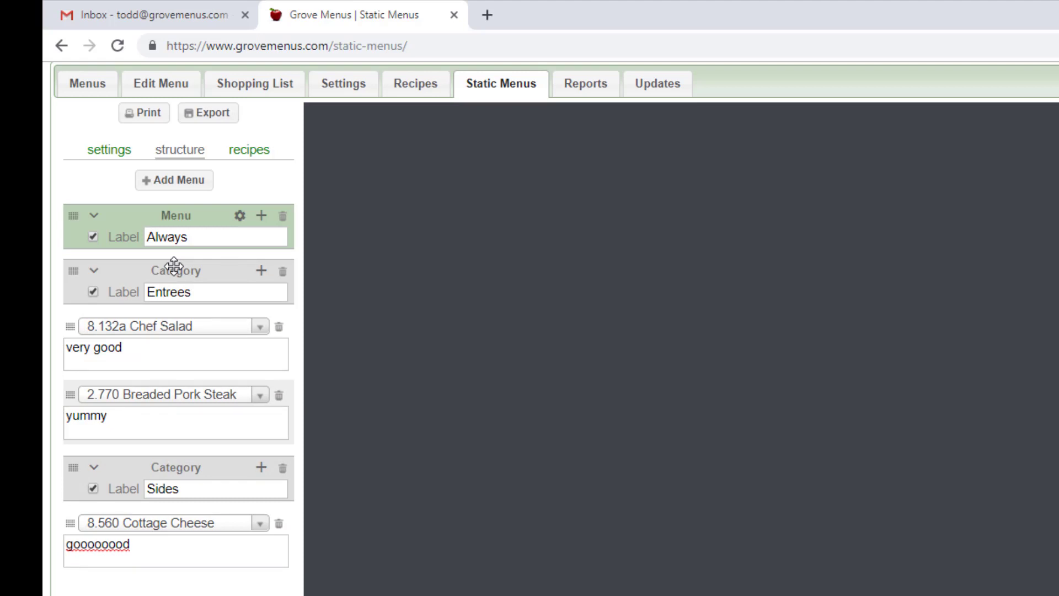
click(116, 45)
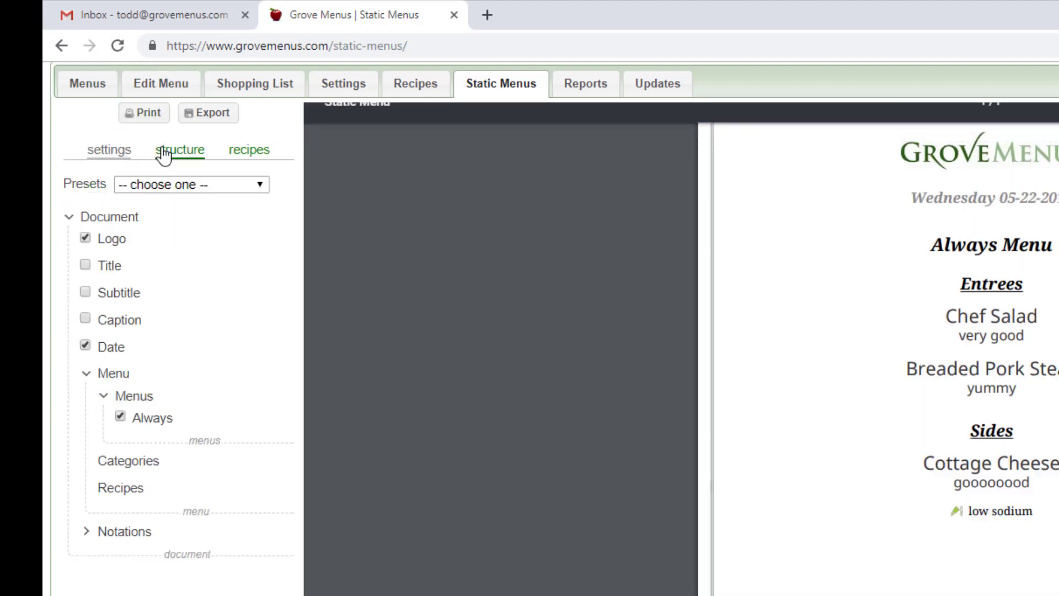
click(164, 152)
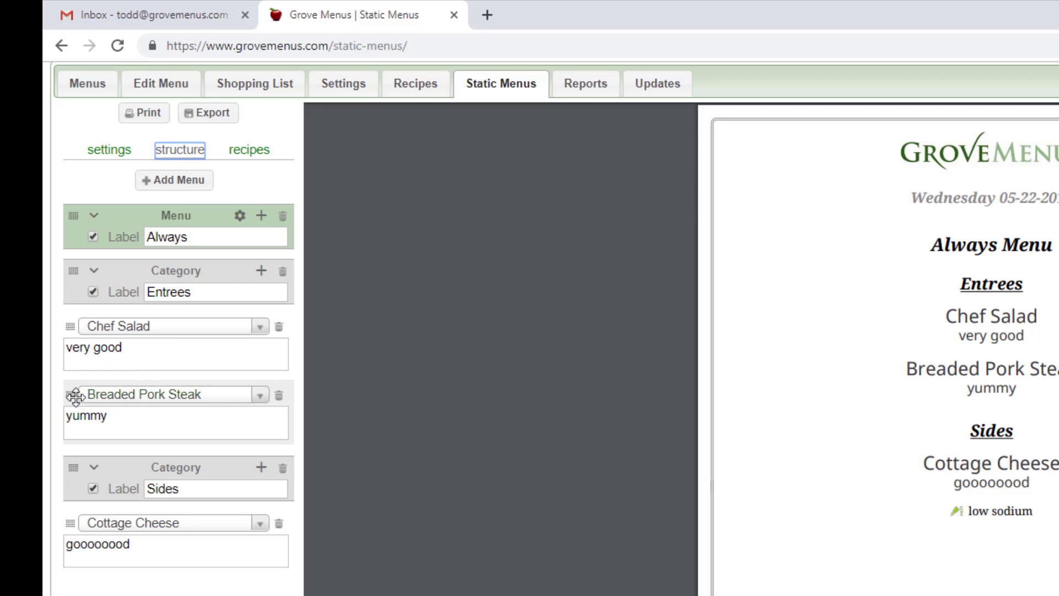
drag(70, 395, 69, 326)
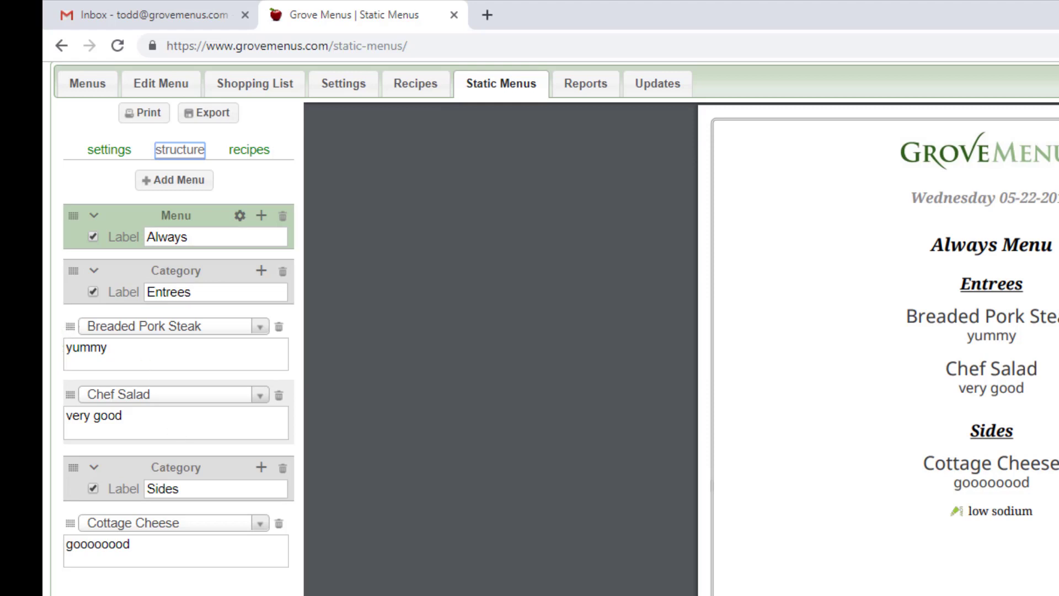
- Examine the document-level formatting settings, such as page size, orientation, font, margins and border, and close them again
click(111, 154)
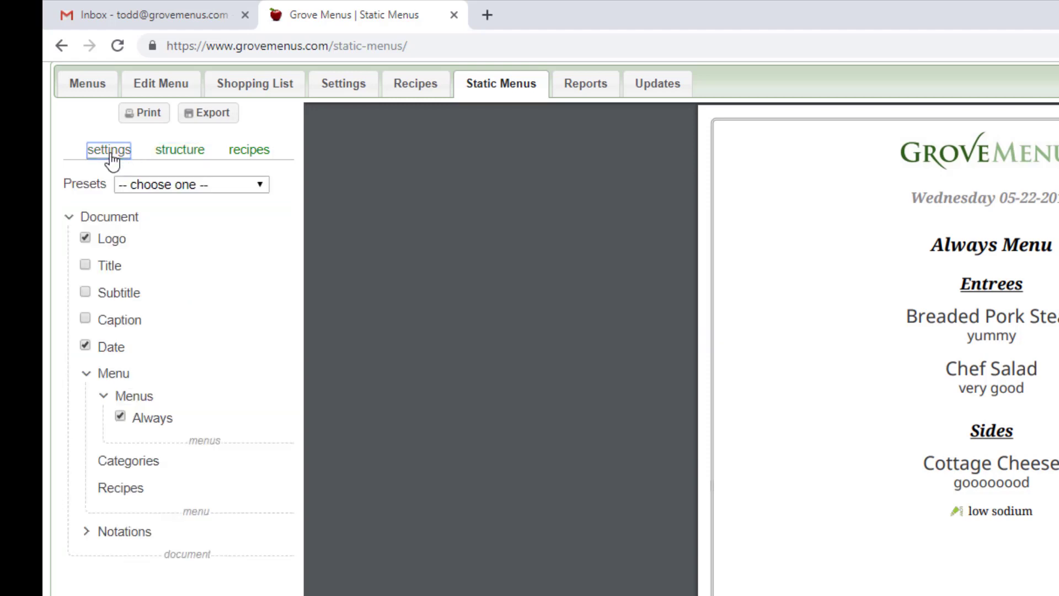
mouse_move(109, 225)
click(150, 218)
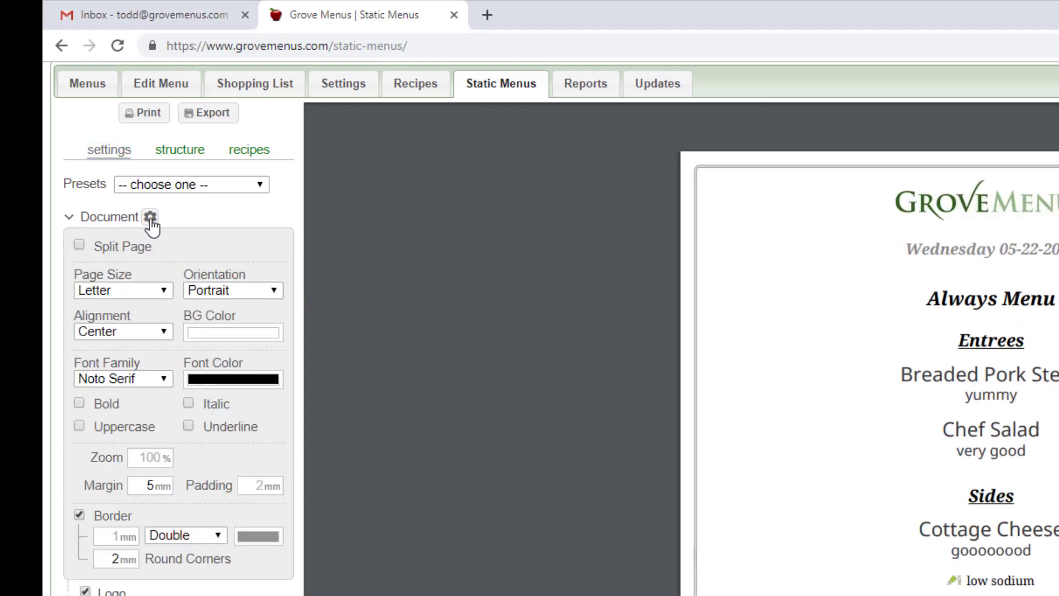
click(150, 218)
click(150, 218)
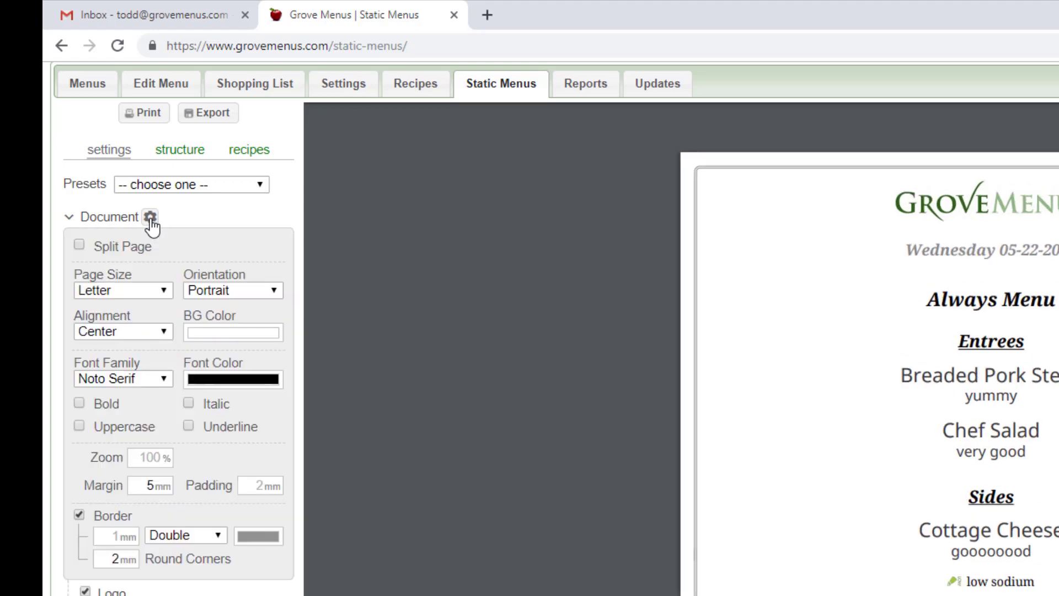
click(150, 218)
click(150, 218)
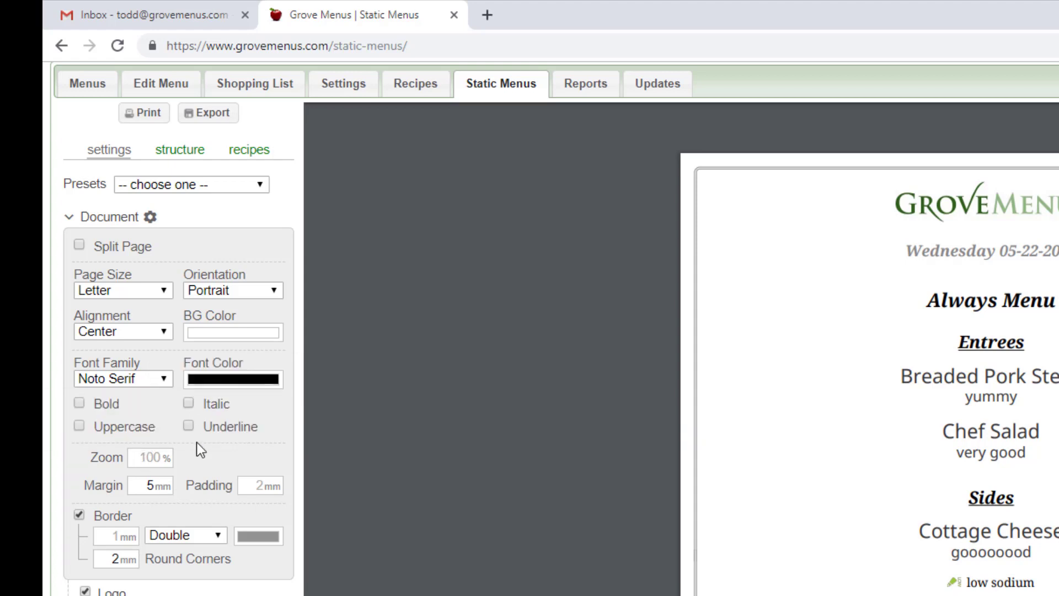
click(150, 217)
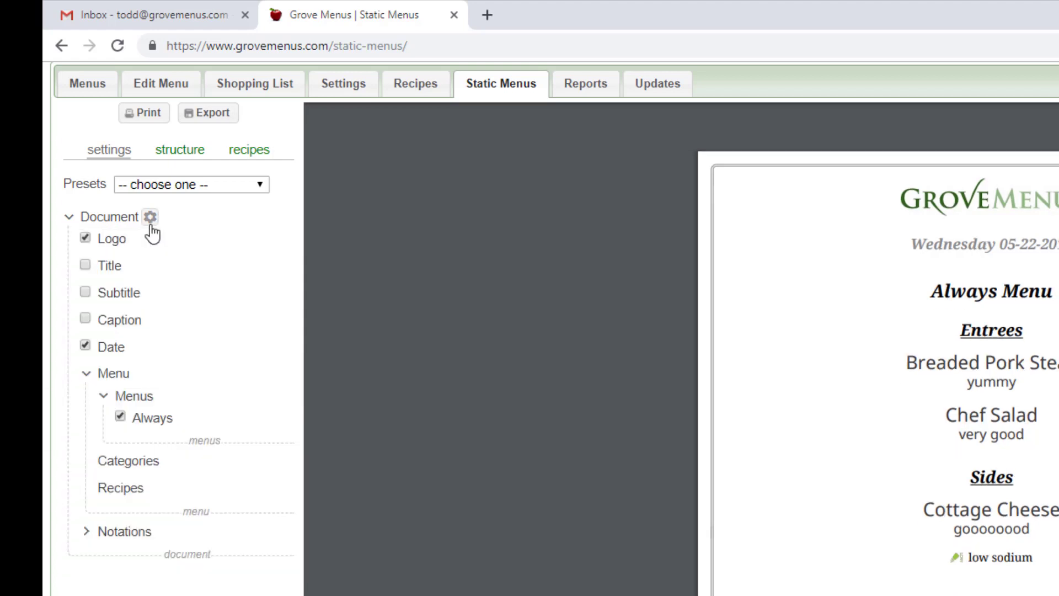
- Examine the formatting settings of the document's logo and title, such as alignment, zoom, margin and font, closing each again
mouse_move(140, 246)
click(138, 241)
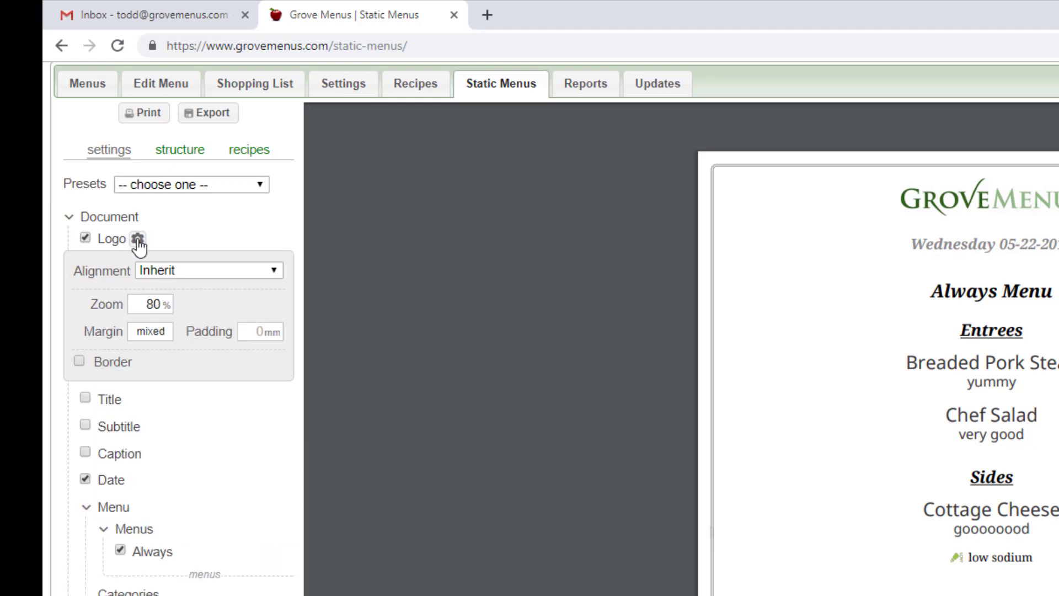
click(138, 241)
click(138, 241)
click(138, 241)
click(133, 267)
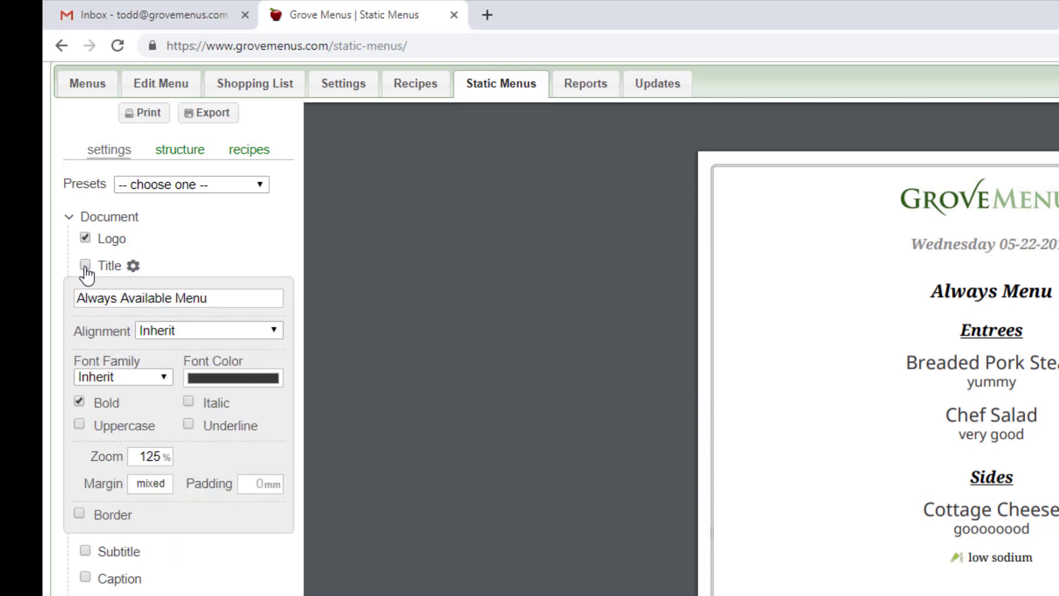
click(133, 266)
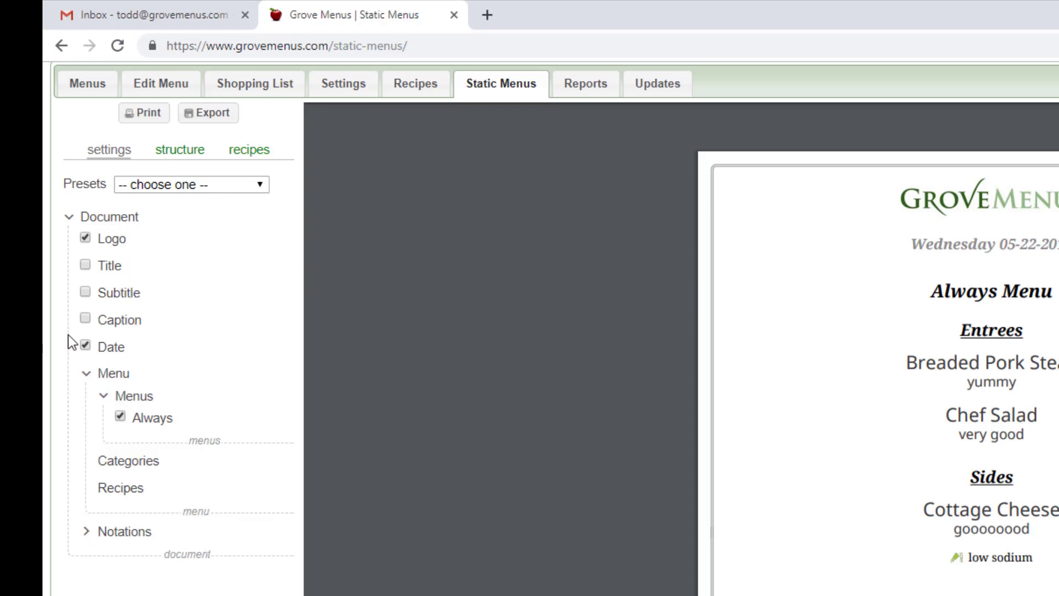
- Examine the Menu, Menus and Notations settings, including the nutritional icons, and collapse the Menu and Notations sections
mouse_move(115, 398)
click(86, 377)
click(86, 376)
click(86, 376)
click(86, 376)
click(102, 397)
click(103, 396)
click(86, 533)
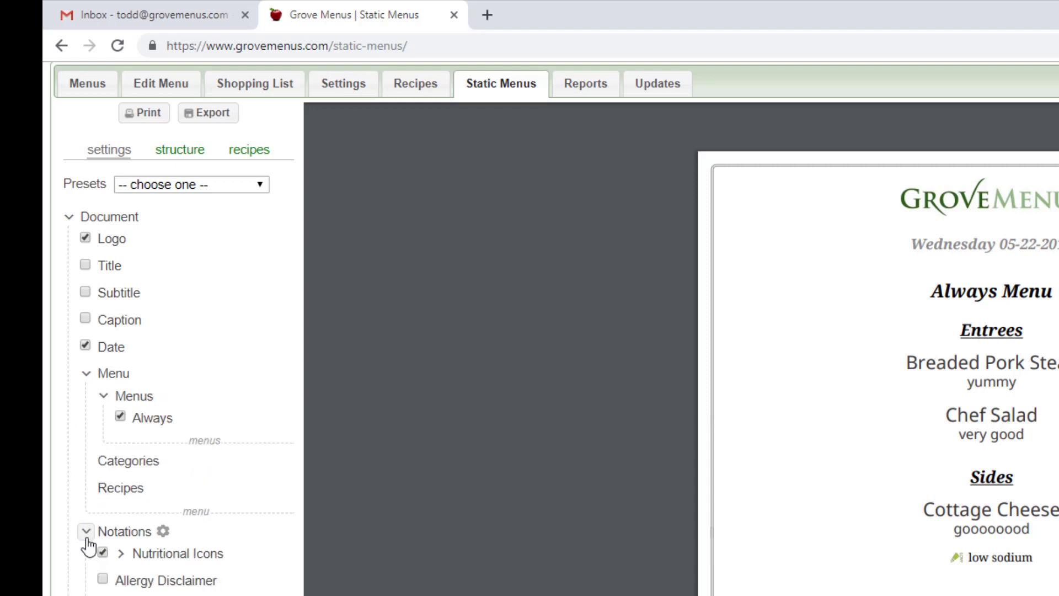
click(122, 554)
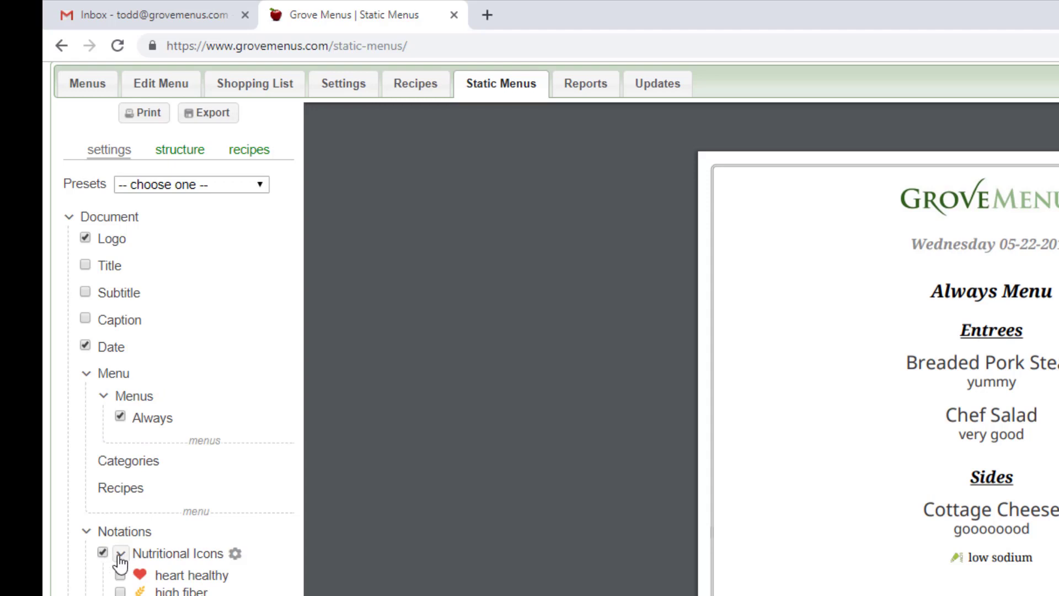
click(120, 554)
click(86, 532)
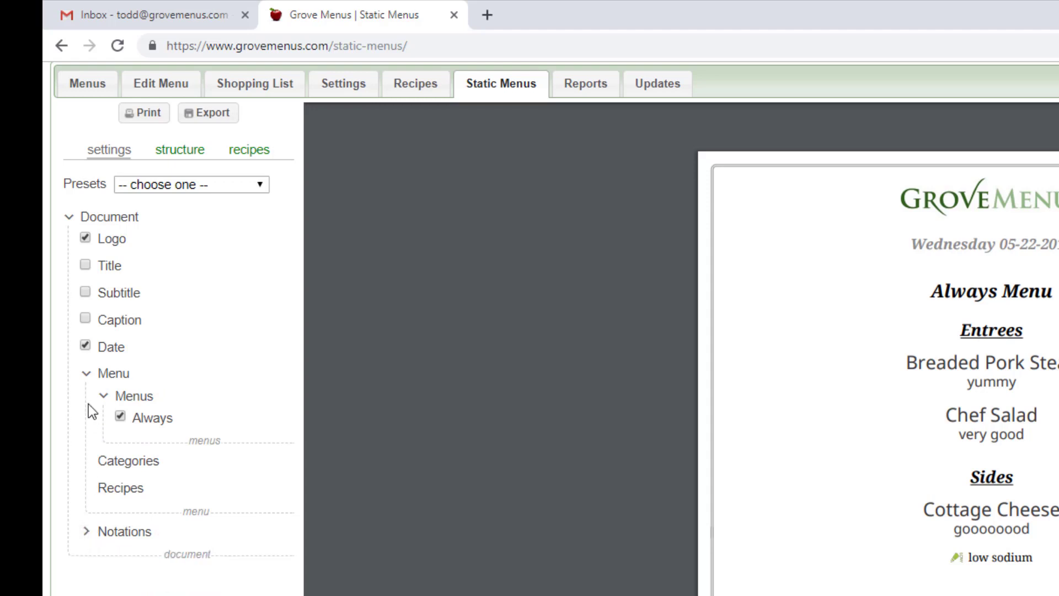
click(87, 374)
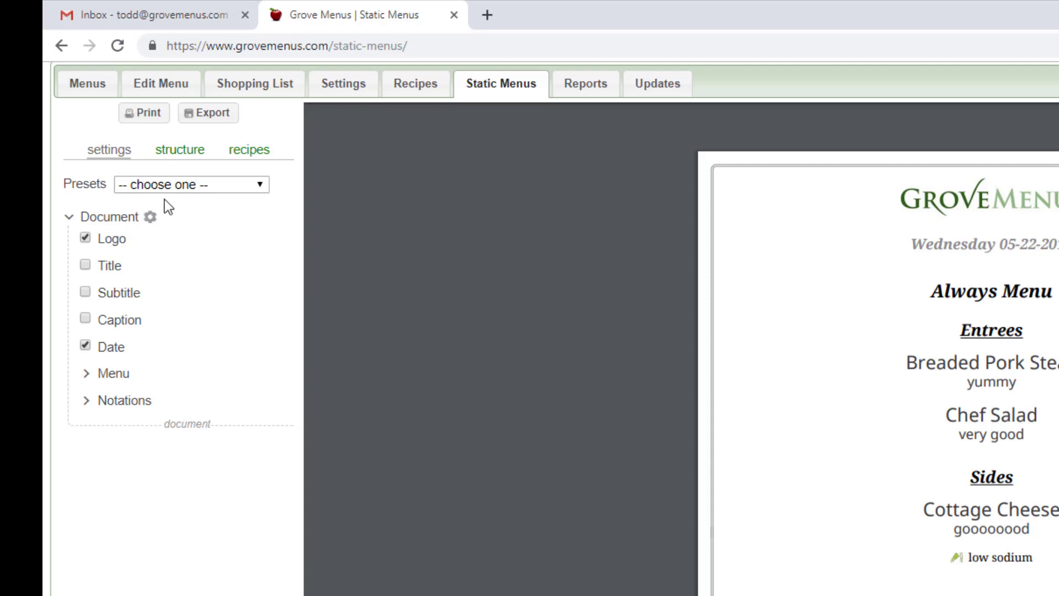
- Add a new menu labelled "Bob" to the structure and disable the label of its Category 1
click(180, 162)
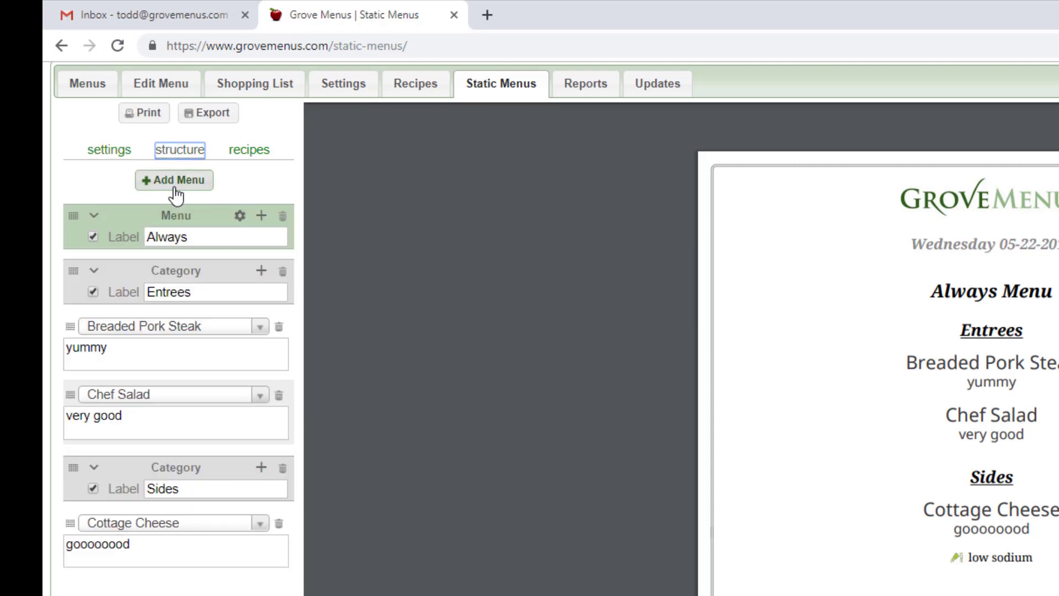
click(175, 188)
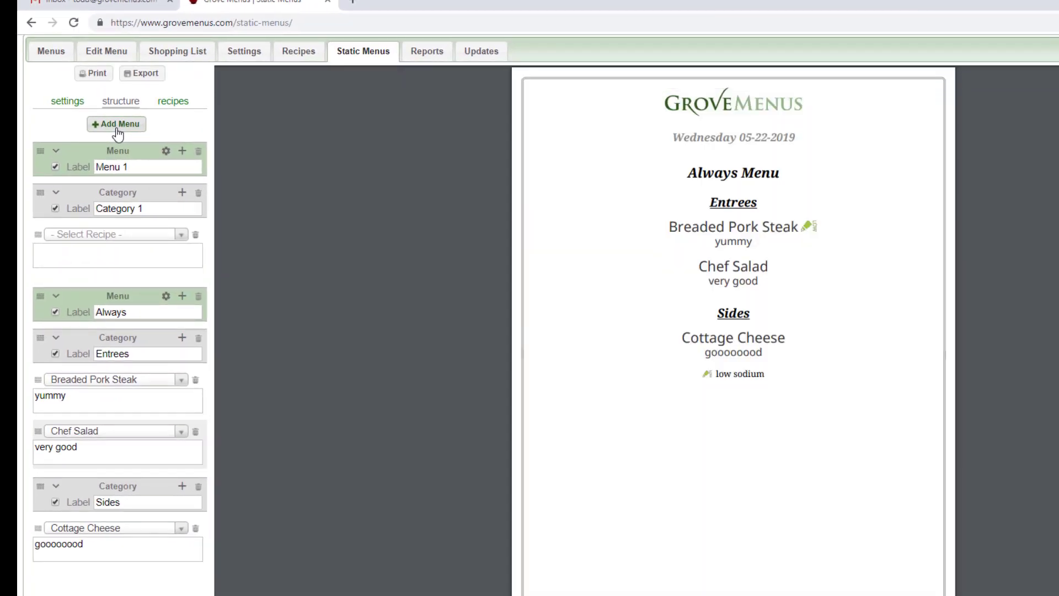
drag(135, 167, 76, 159)
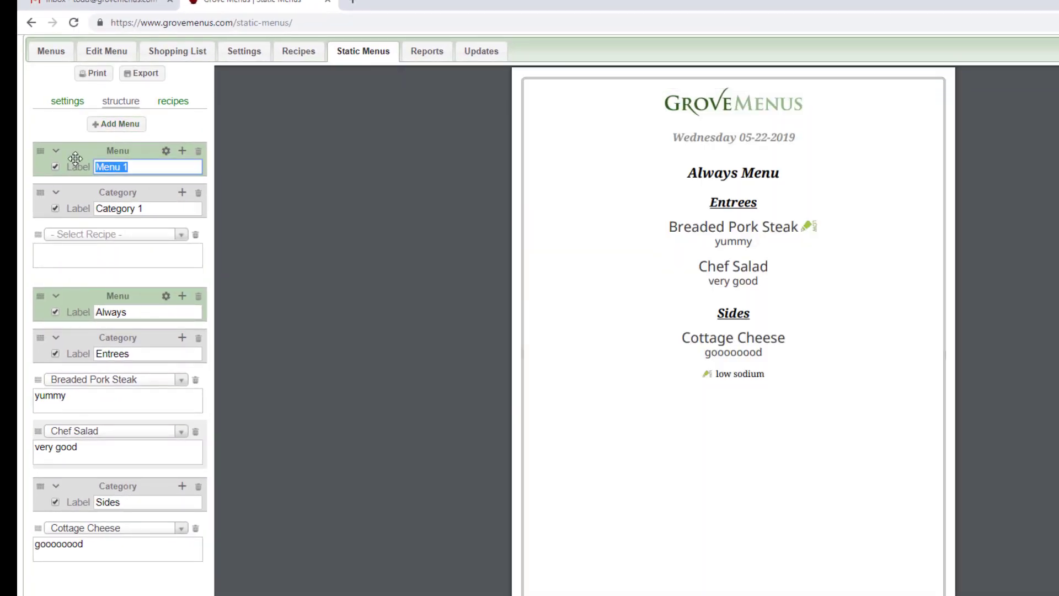
text(Bob)
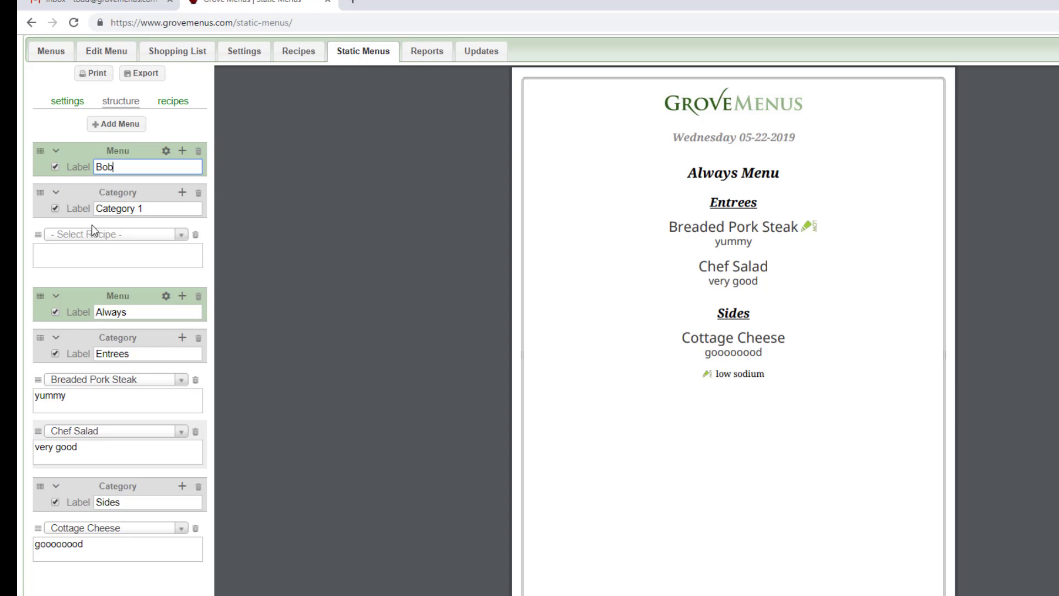
click(56, 209)
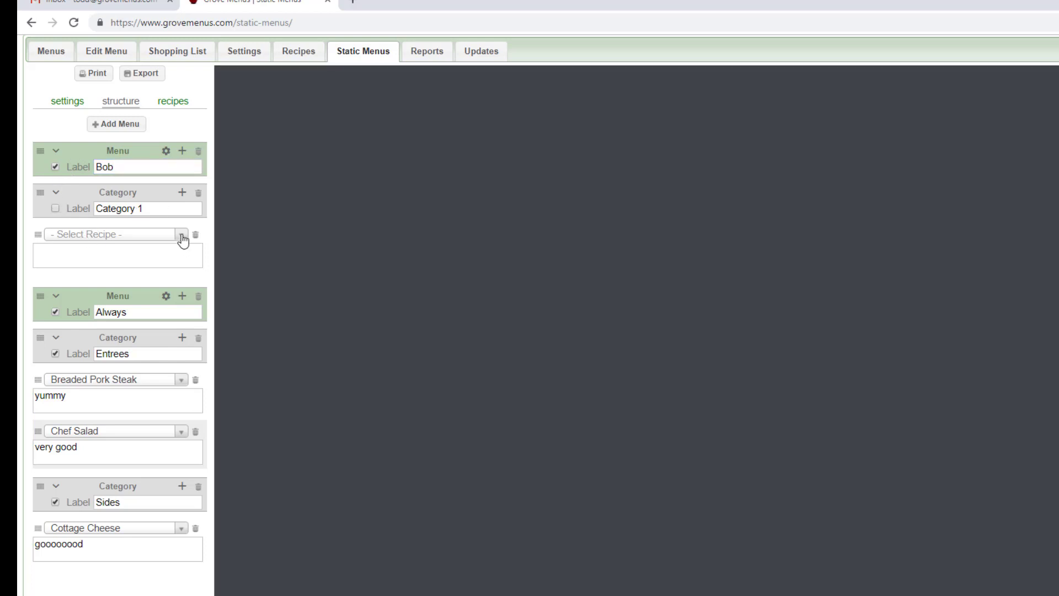
- Choose the recipe 7.89e Angel Food Cake for the empty item in the Bob menu's Category 1
click(181, 237)
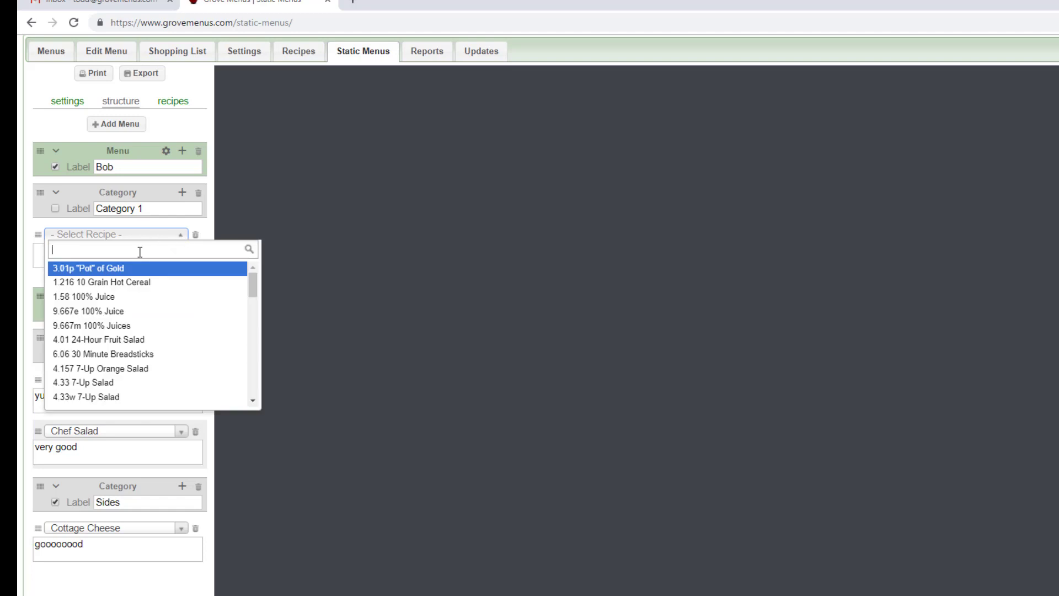
text(ca)
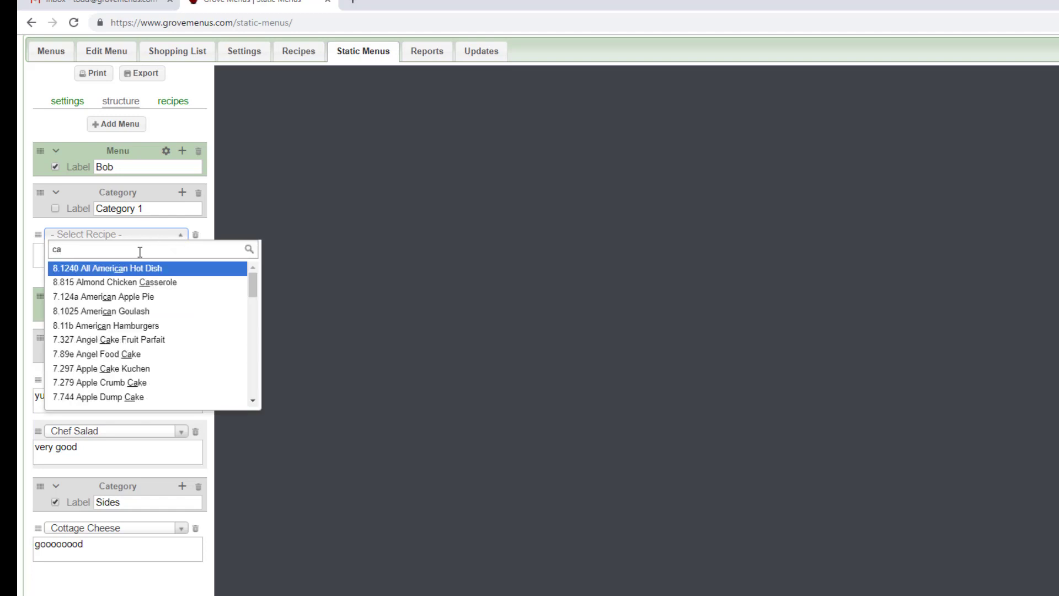
text(ke)
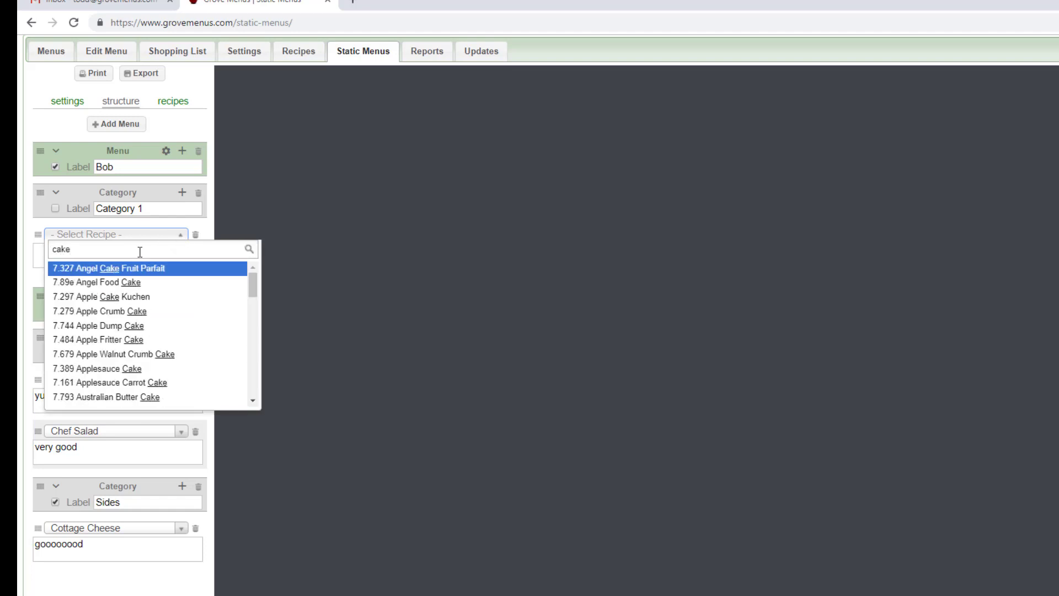
click(127, 282)
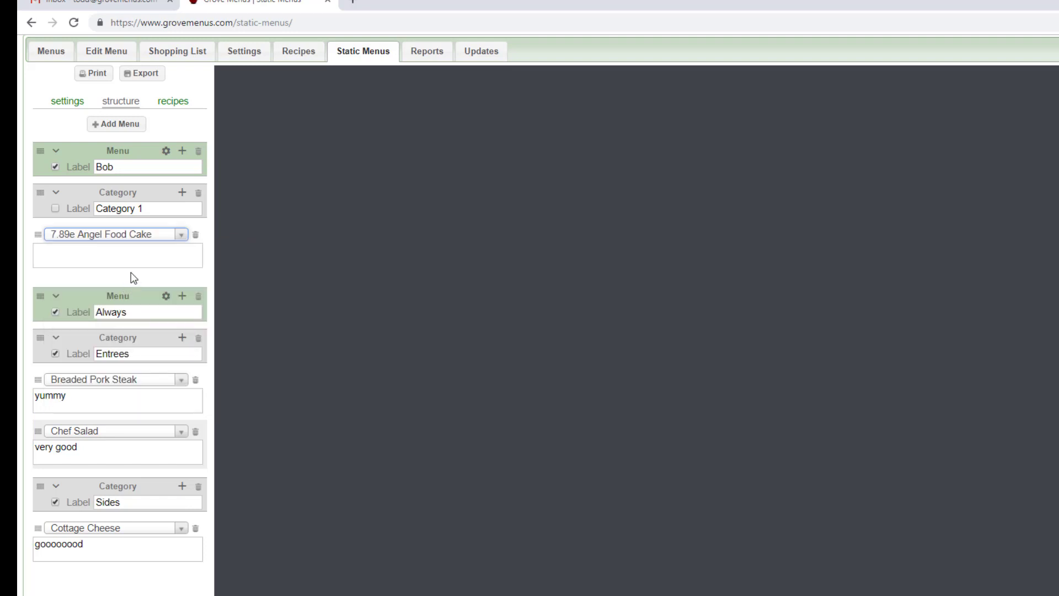
click(182, 193)
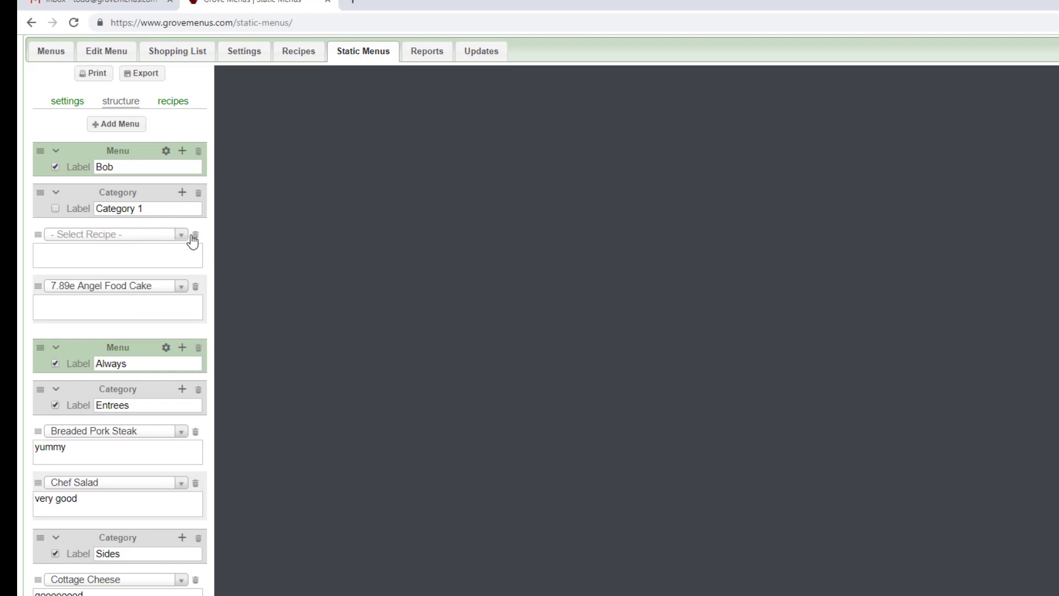
click(170, 242)
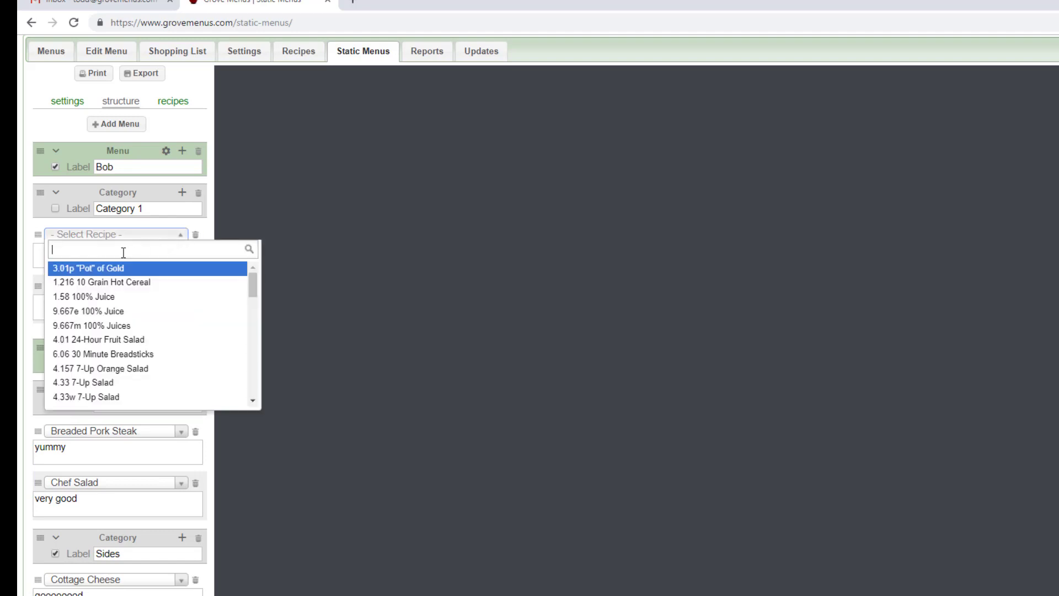
text(ice )
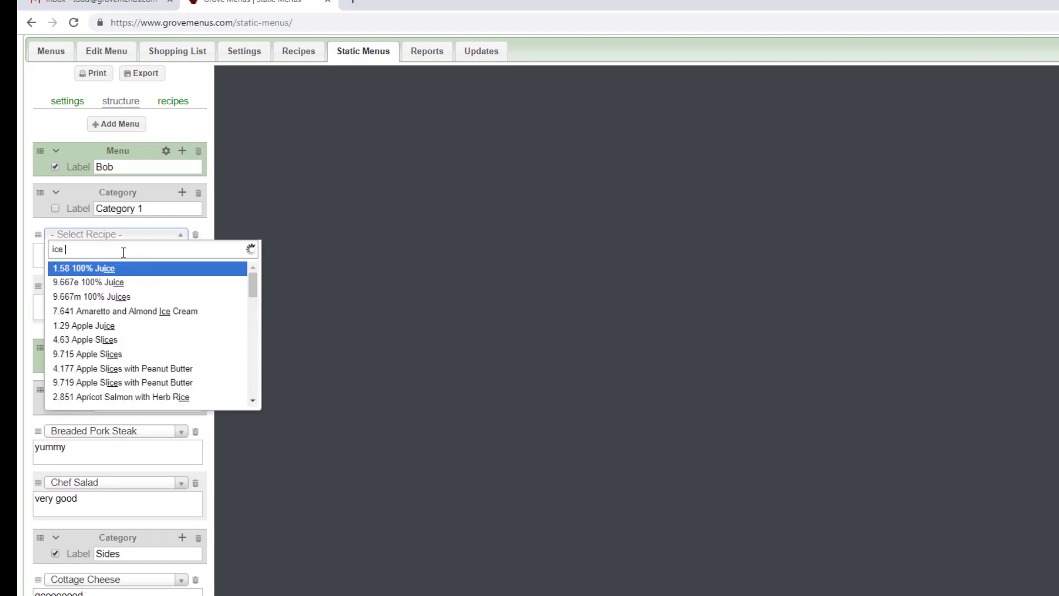
text(cream)
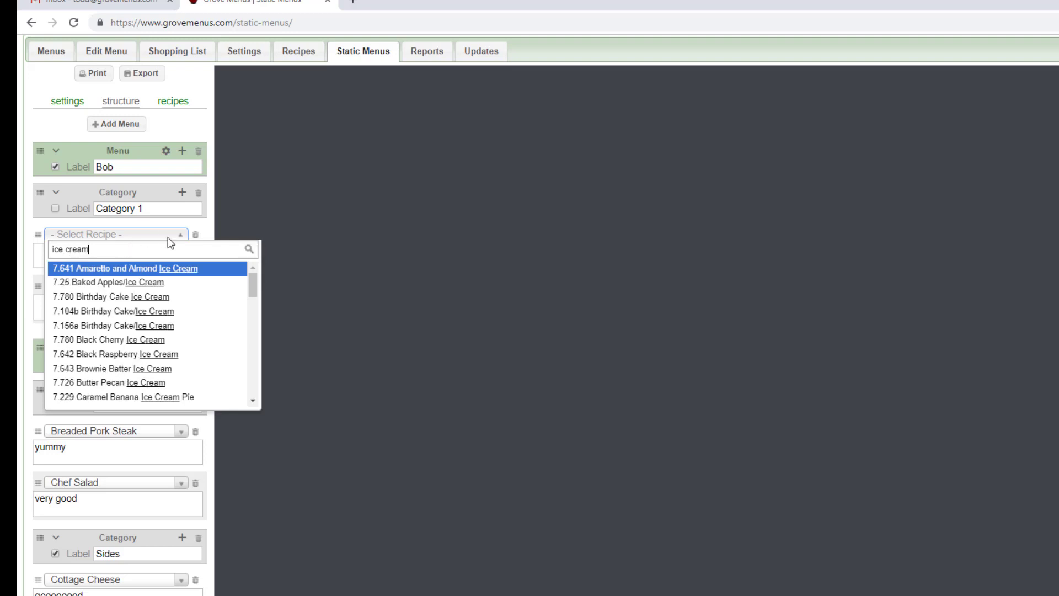
click(209, 227)
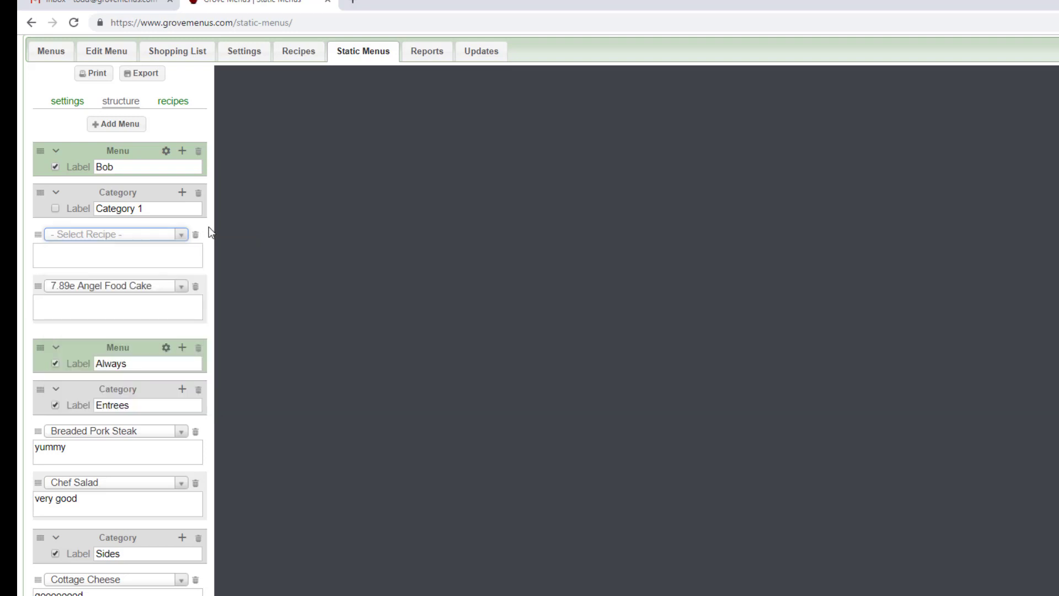
- Reload the page, load the 1 Meal Per Page preset without saving changes, and check the resulting pages in the preview
click(56, 103)
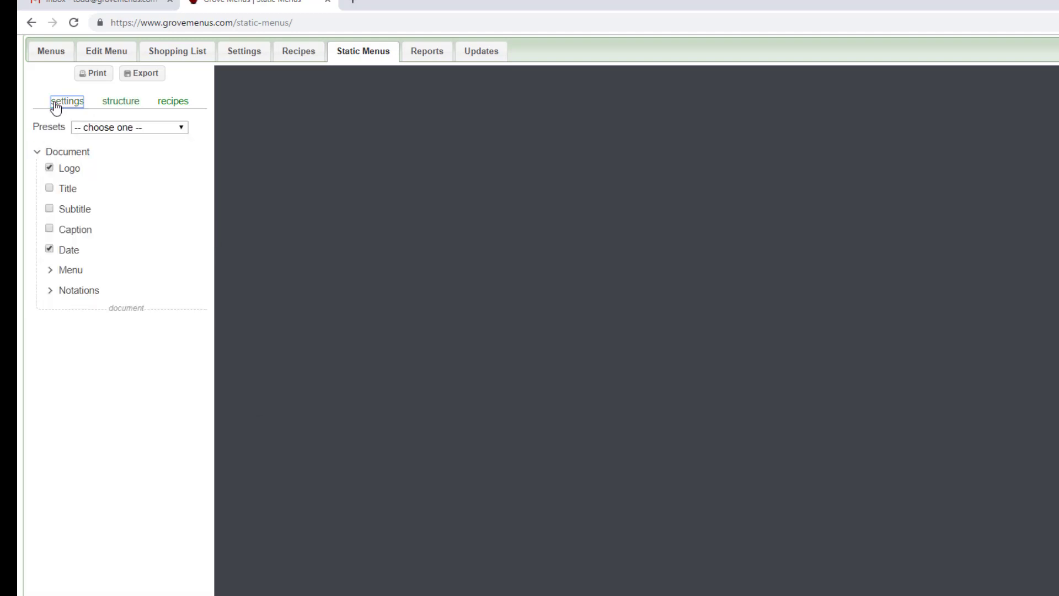
click(76, 23)
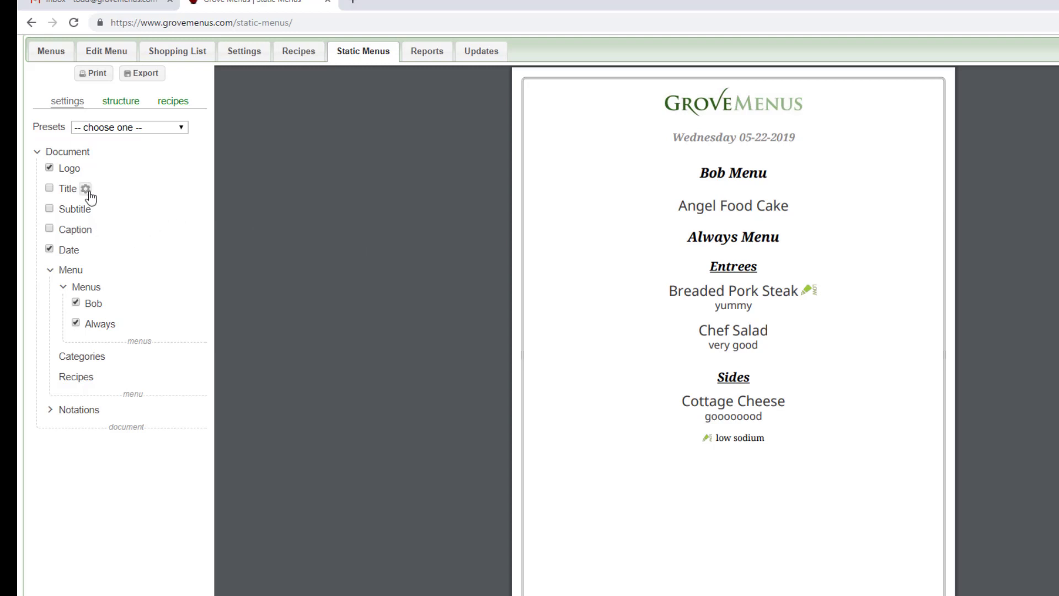
click(181, 129)
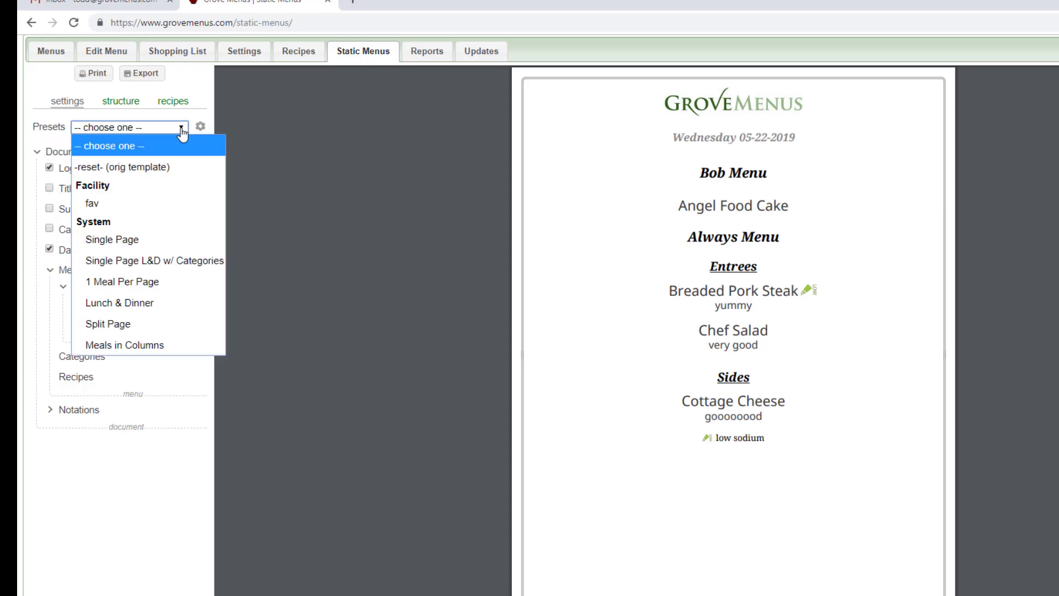
click(181, 129)
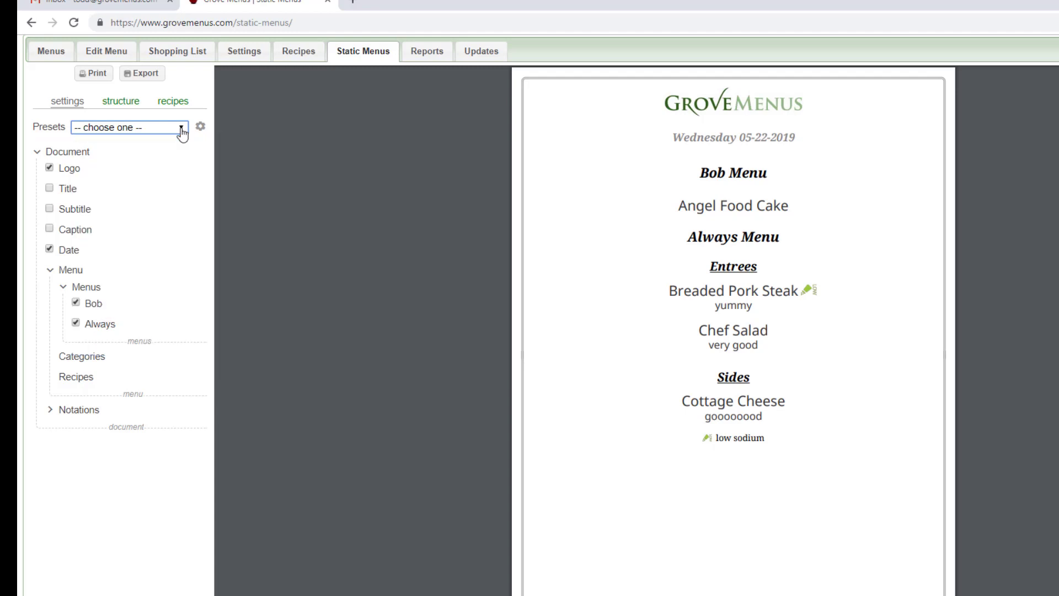
click(181, 129)
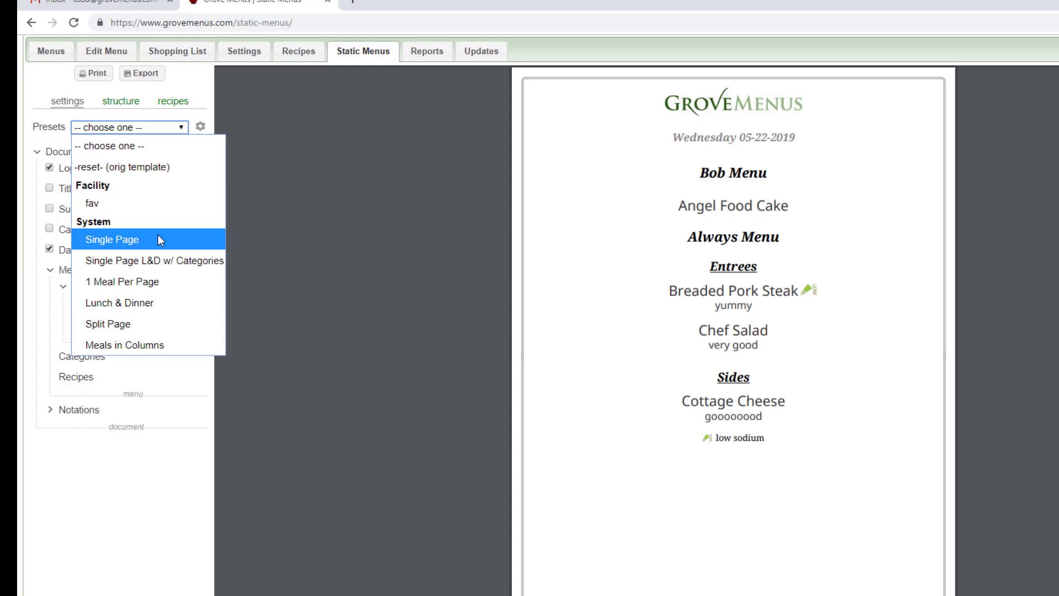
click(154, 280)
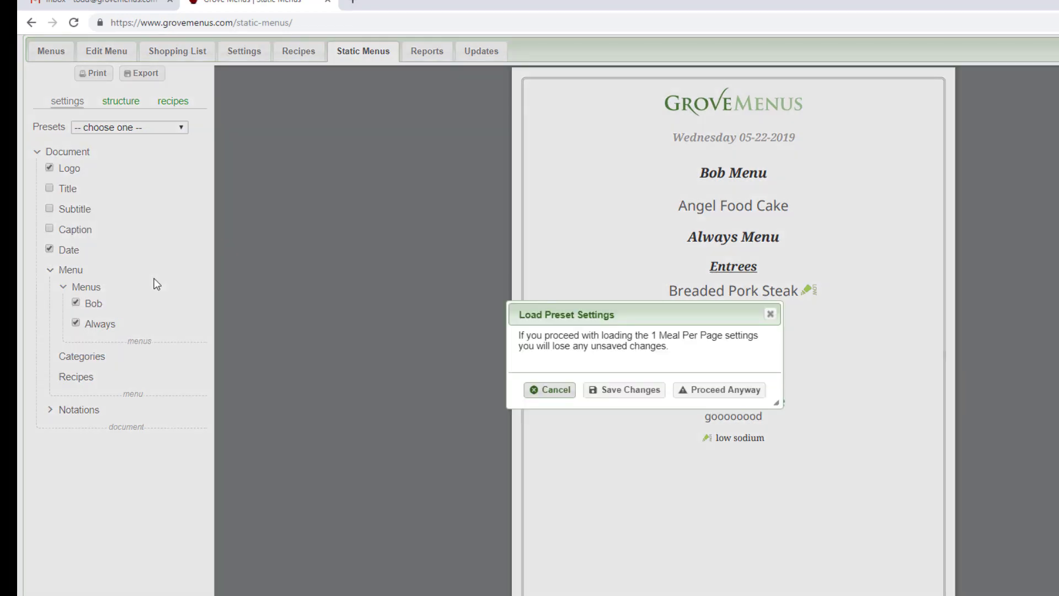
click(721, 393)
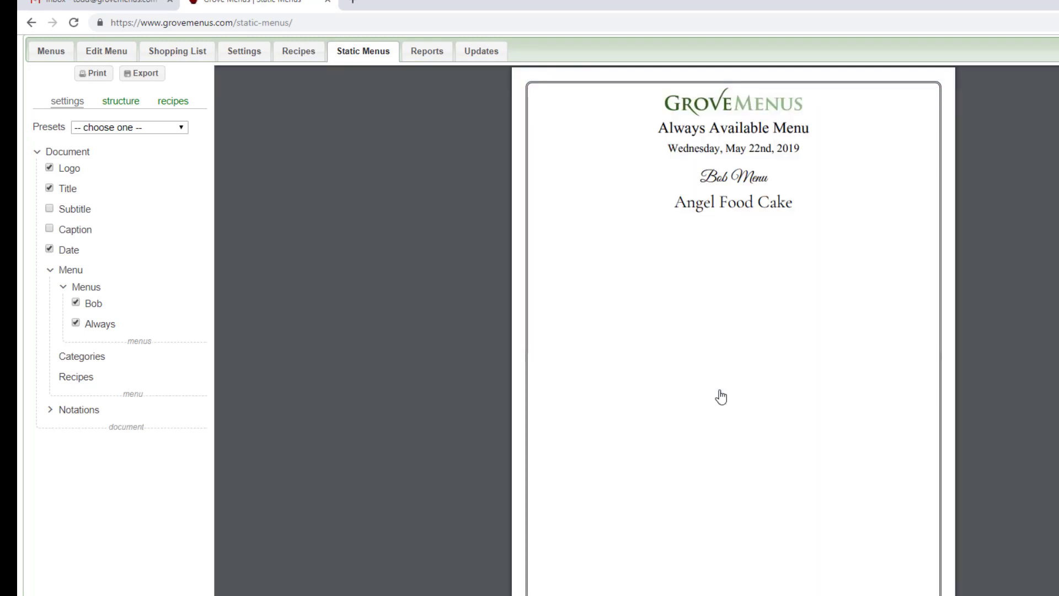
scroll(722, 397, down, 10)
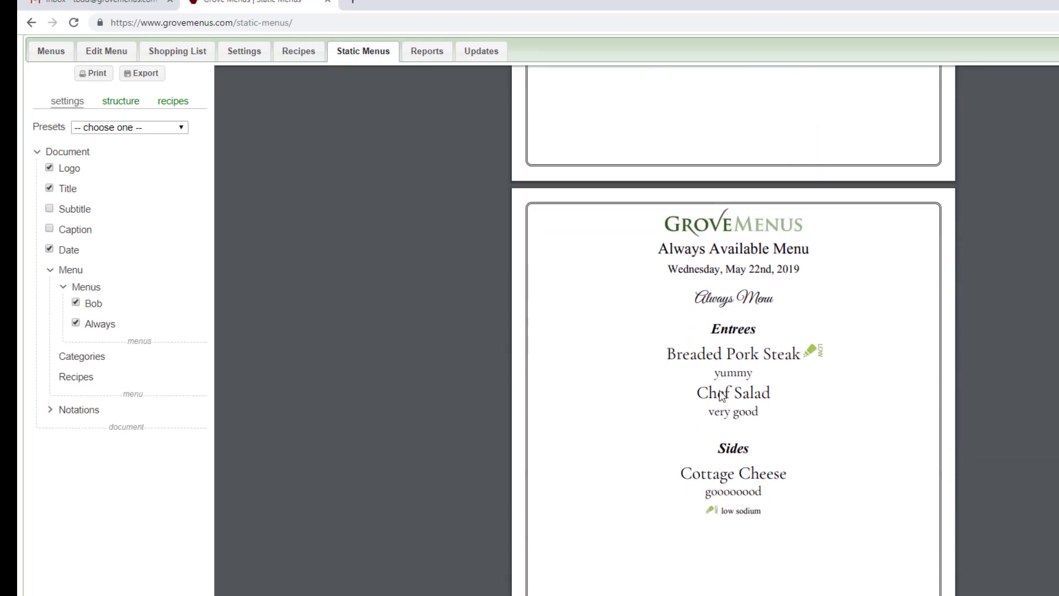
scroll(721, 394, down, 2)
scroll(719, 392, up, 10)
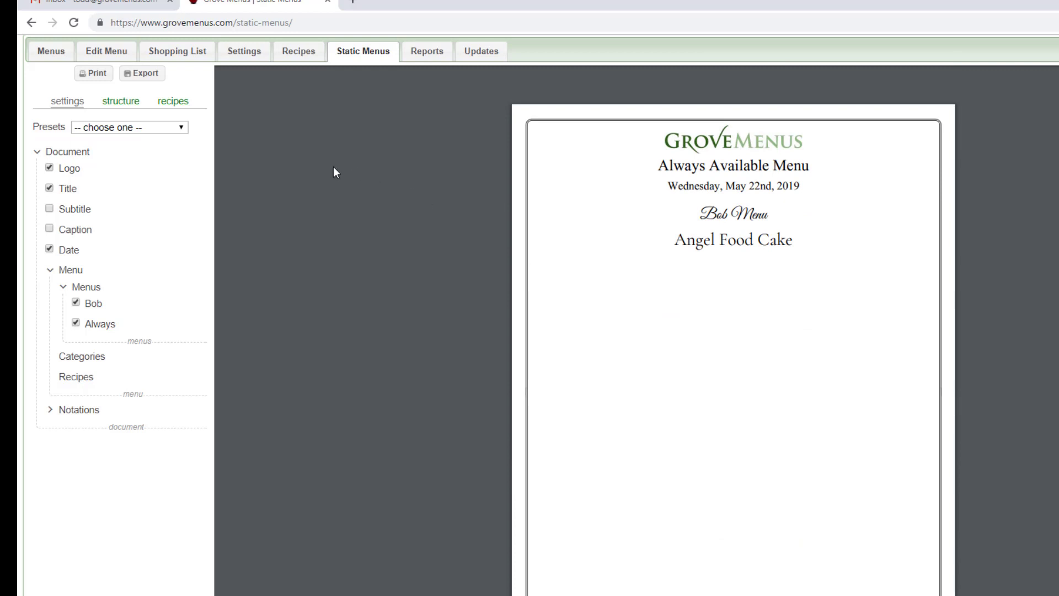
- Save the current document settings as a new preset named "fav"
mouse_move(138, 131)
click(199, 128)
click(121, 161)
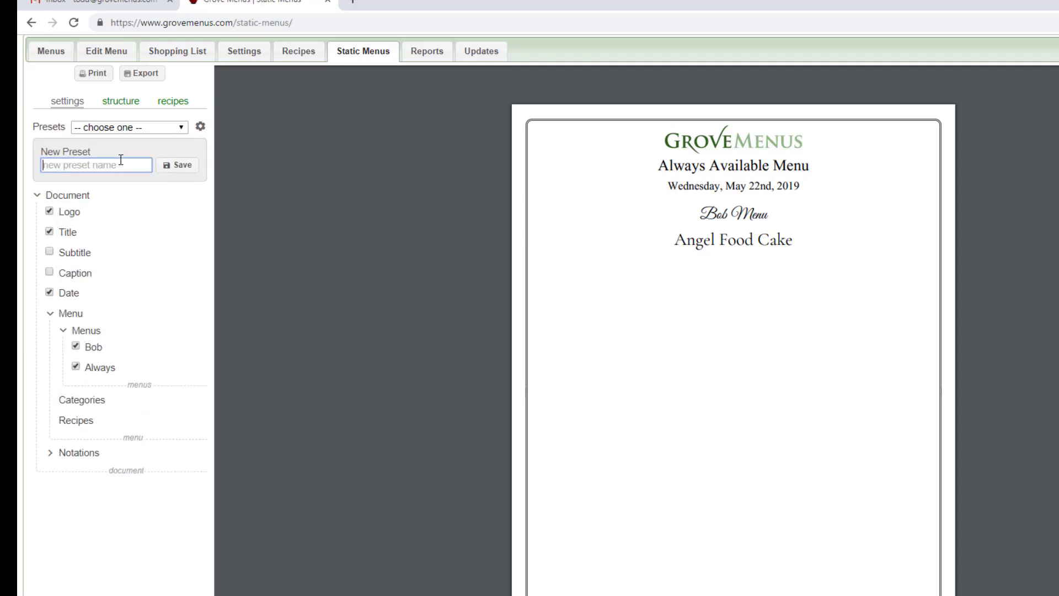
text(fav)
click(177, 173)
click(716, 111)
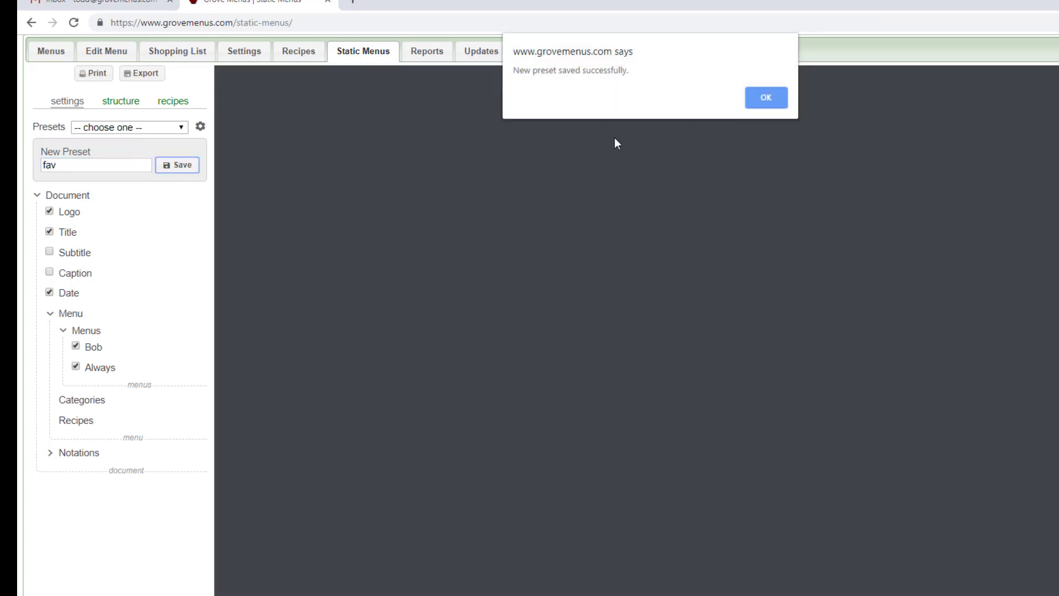
click(779, 107)
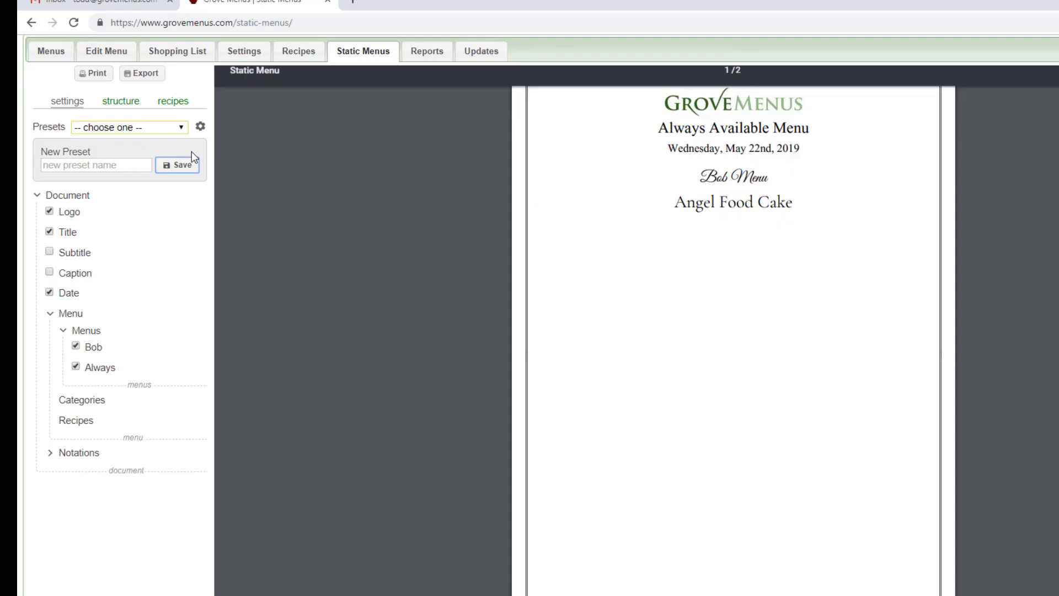
- Load the Meals in Columns system preset without saving the current changes
click(182, 129)
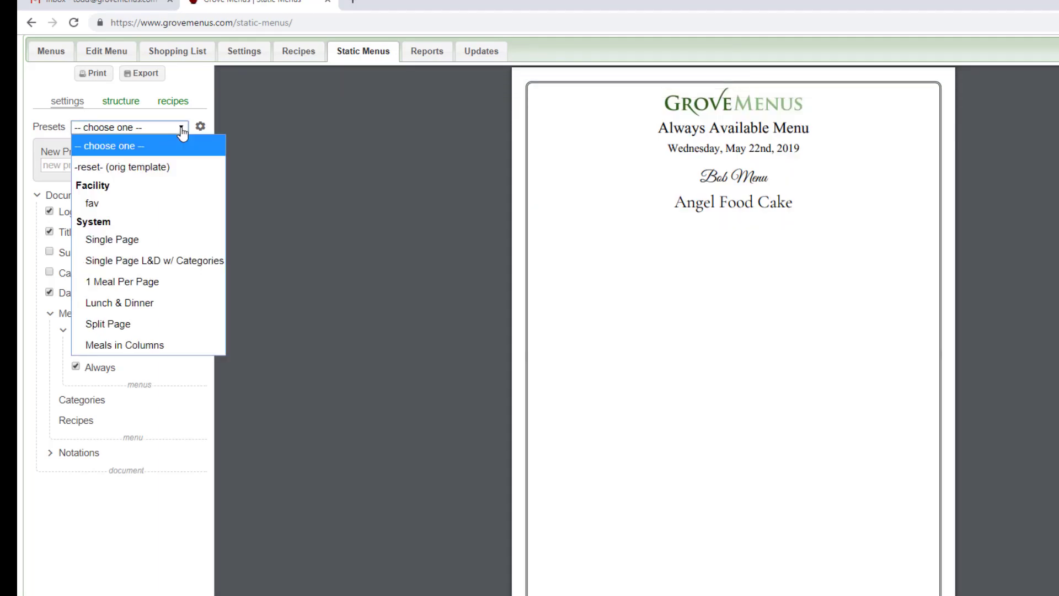
click(145, 345)
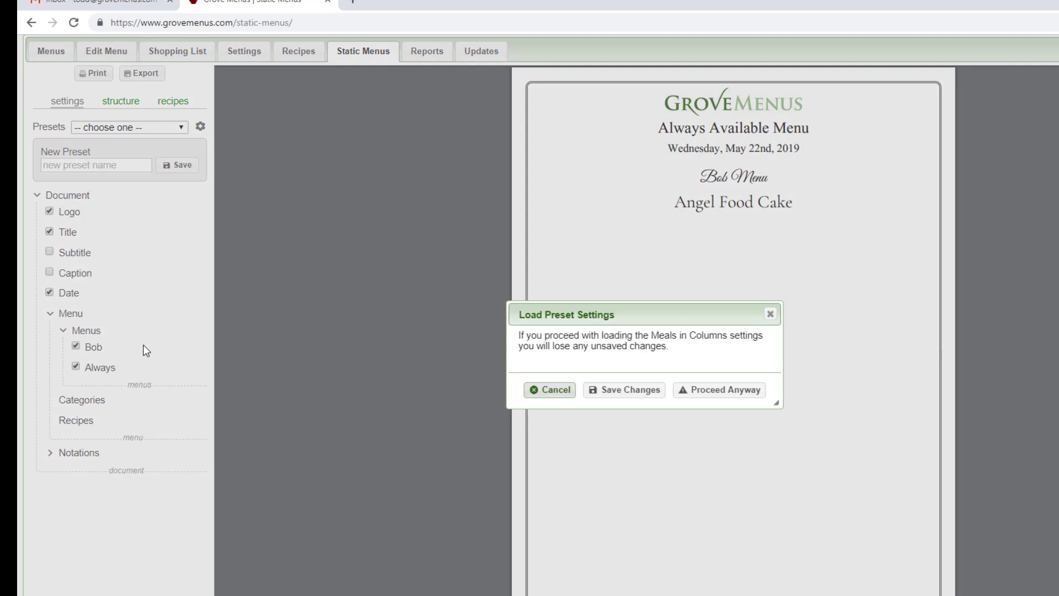
click(738, 391)
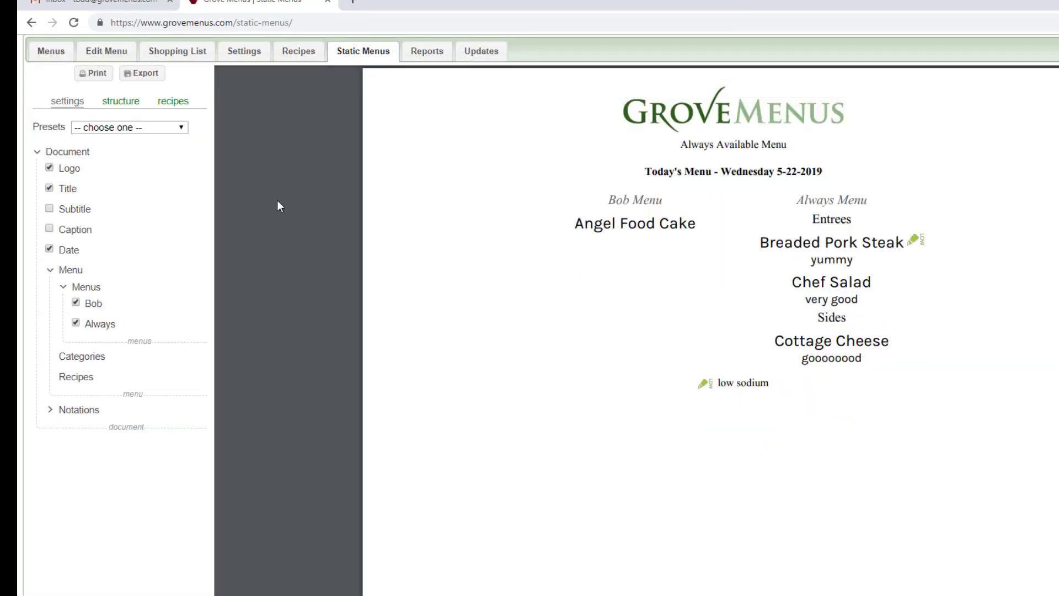
- Load the facility preset "fav" for the document, proceeding without saving changes
click(177, 129)
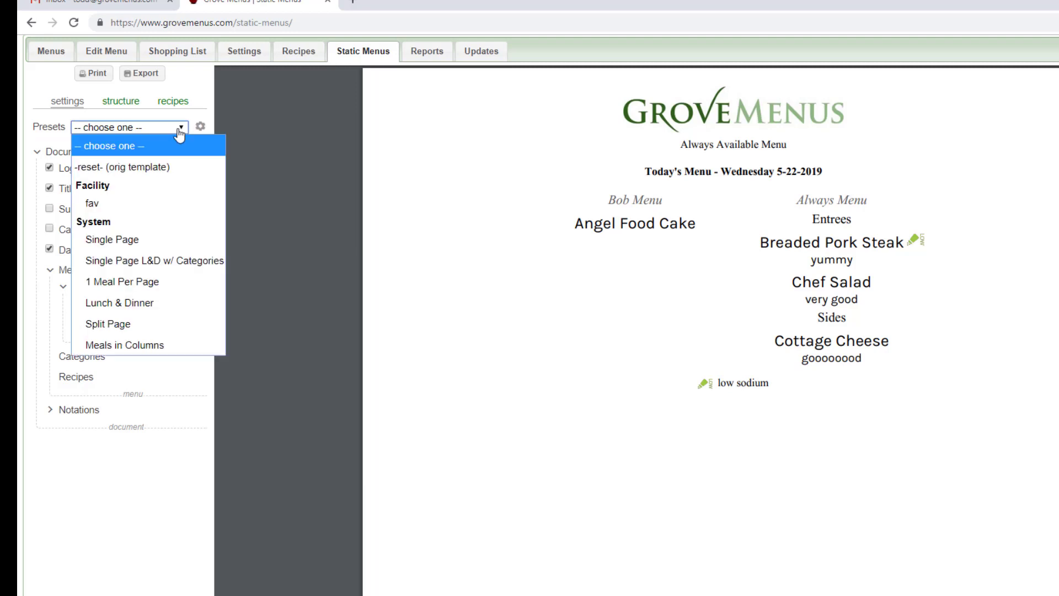
click(97, 204)
click(724, 400)
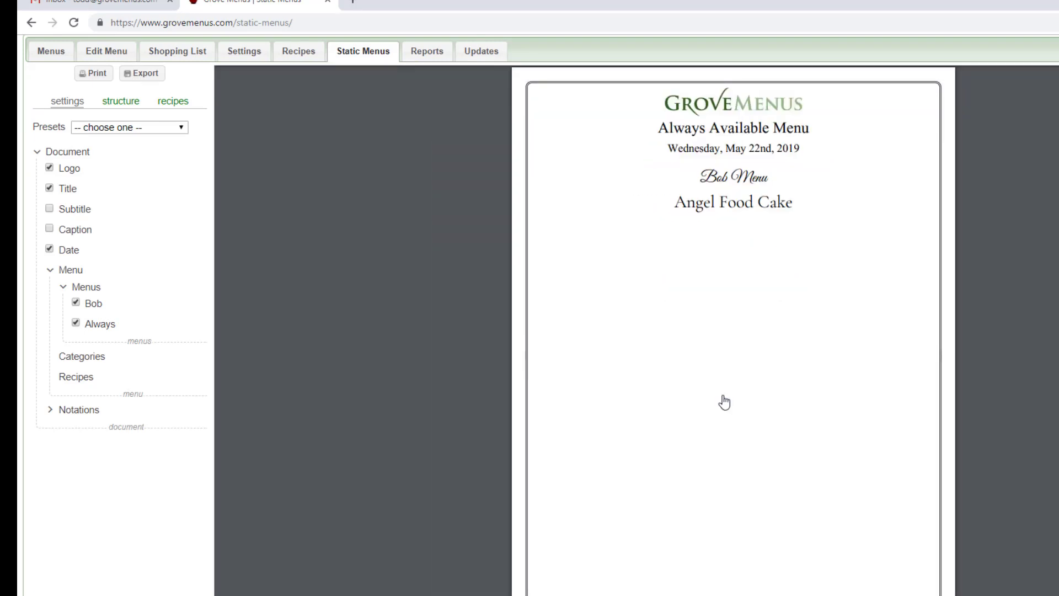
- Review the document's menu structure and settings, and open its list of recipes
click(107, 102)
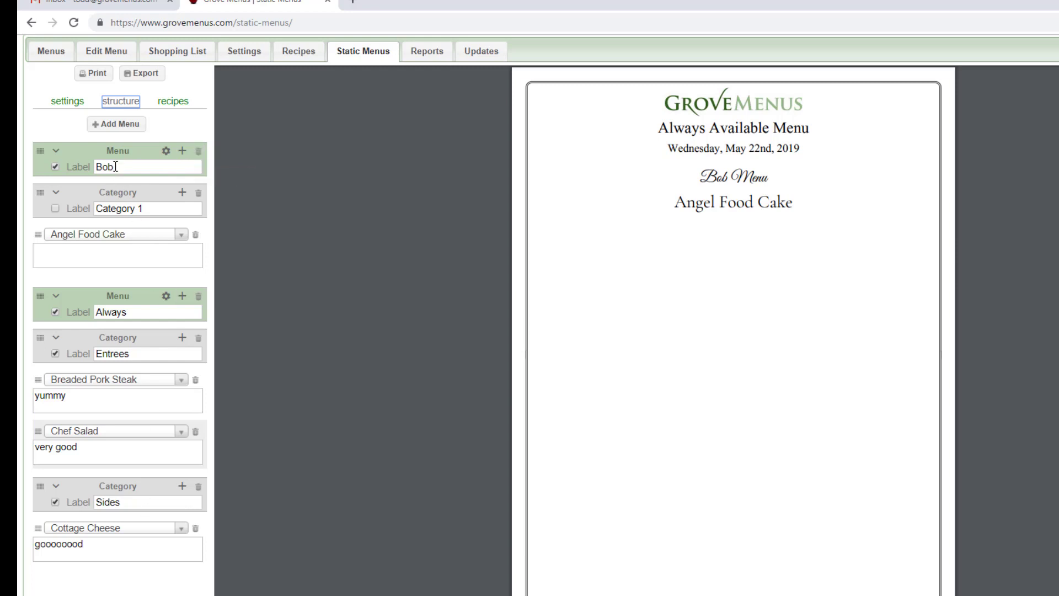
click(68, 102)
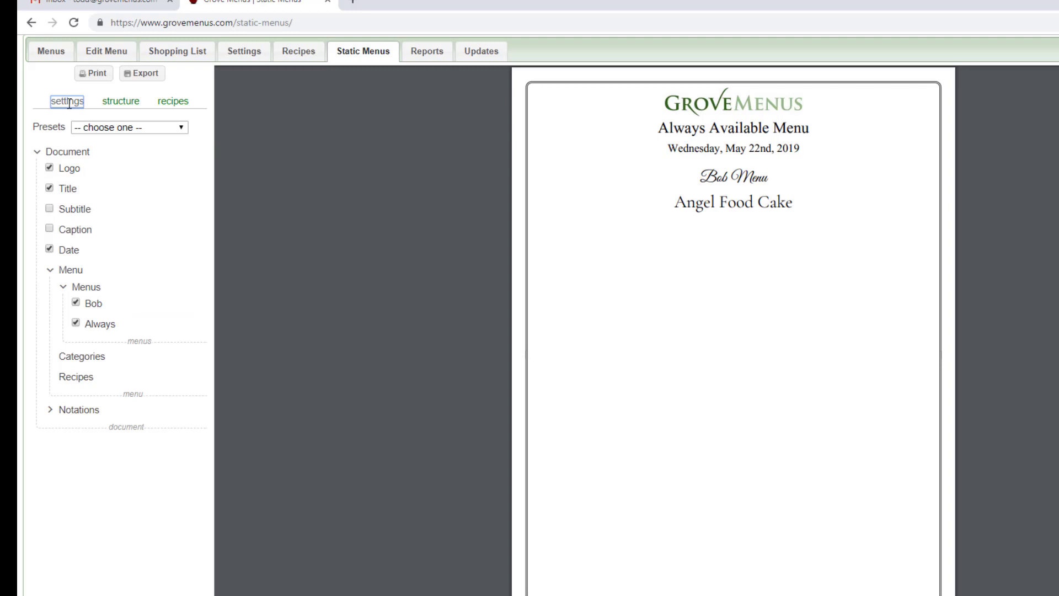
click(172, 103)
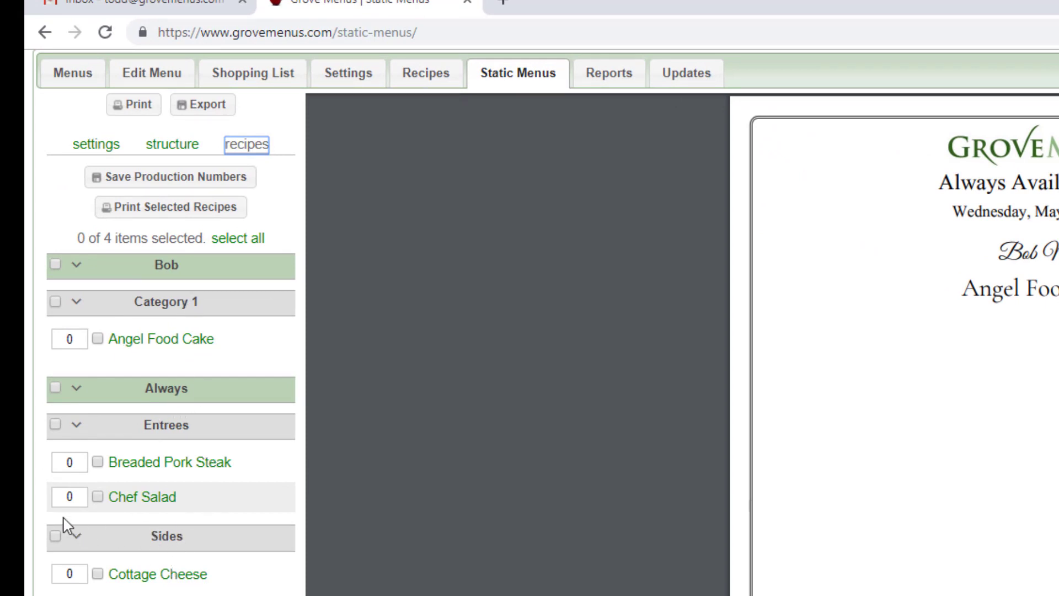
- Try selecting the Chef Salad and Breaded Pork Steak recipes under Entrees, and clear both selections
click(98, 498)
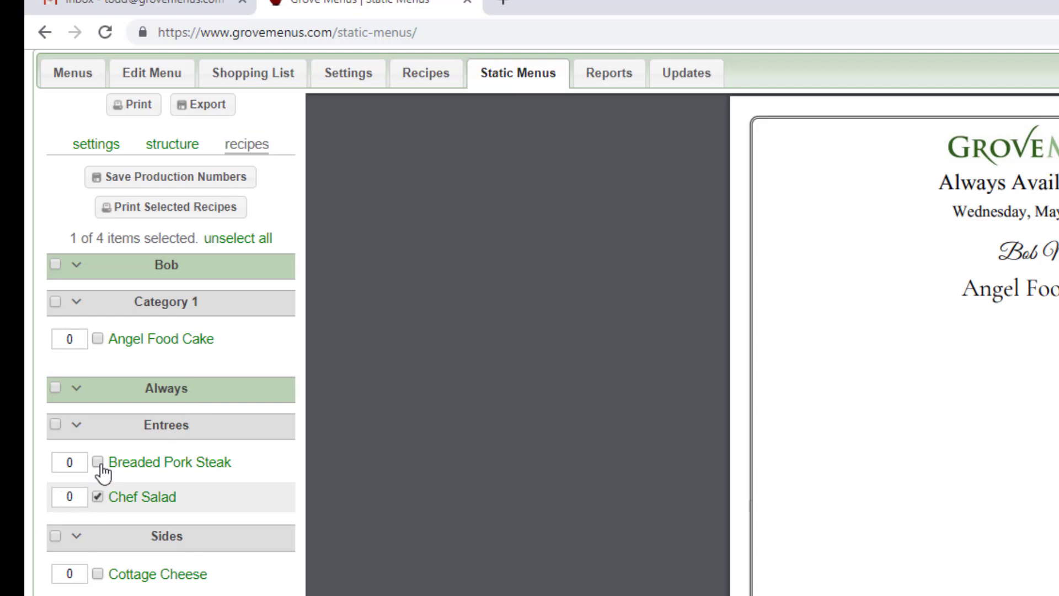
click(98, 463)
click(98, 463)
click(99, 498)
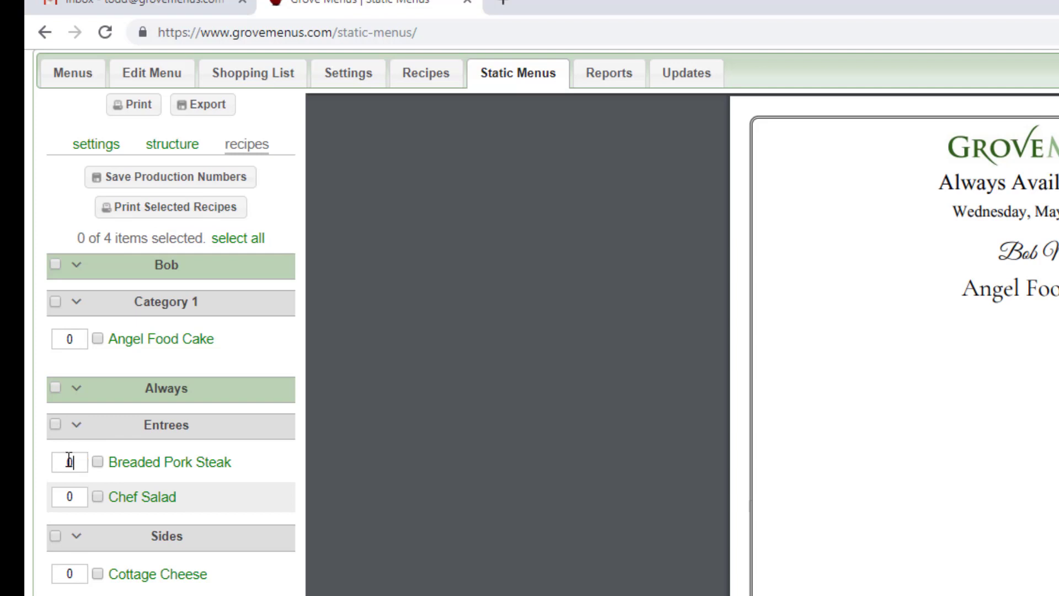
- Set the production numbers to 5 for Breaded Pork Steak and 3 for Chef Salad, and save them
drag(69, 461, 47, 465)
text(5)
drag(82, 497, 44, 499)
text(3)
click(221, 509)
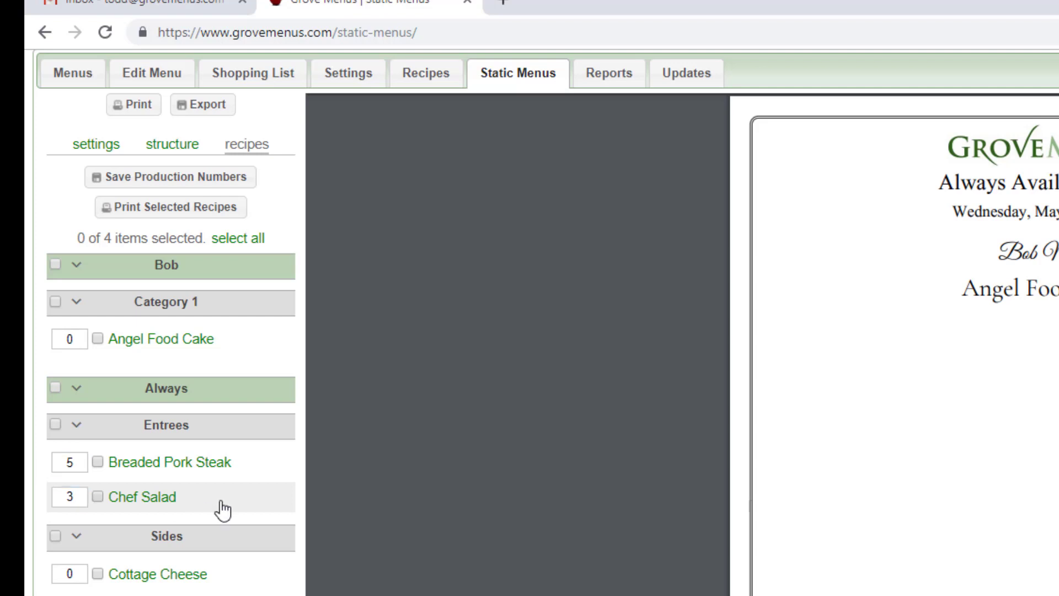
click(95, 498)
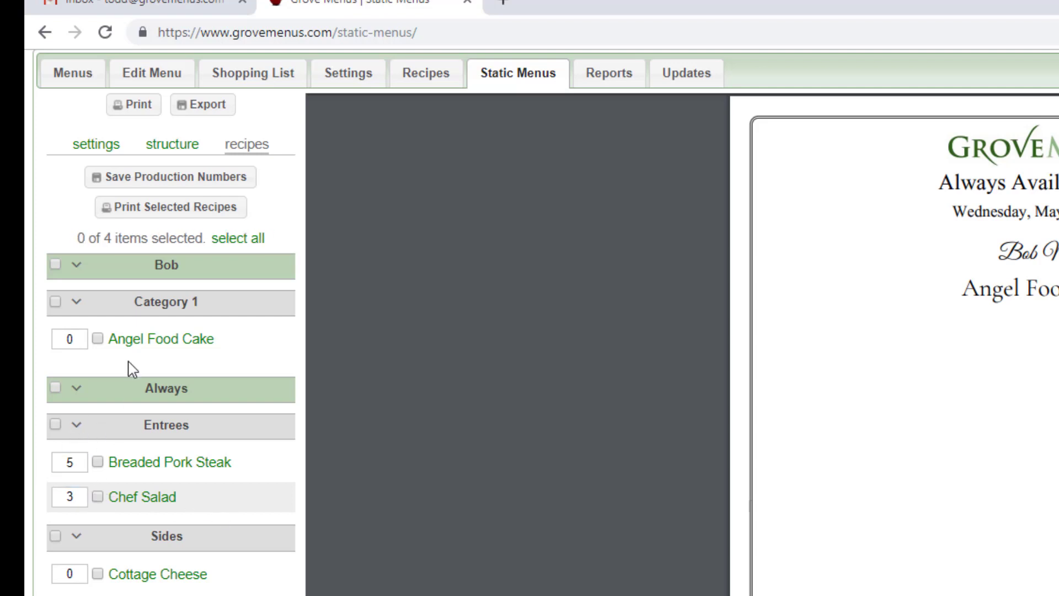
click(142, 182)
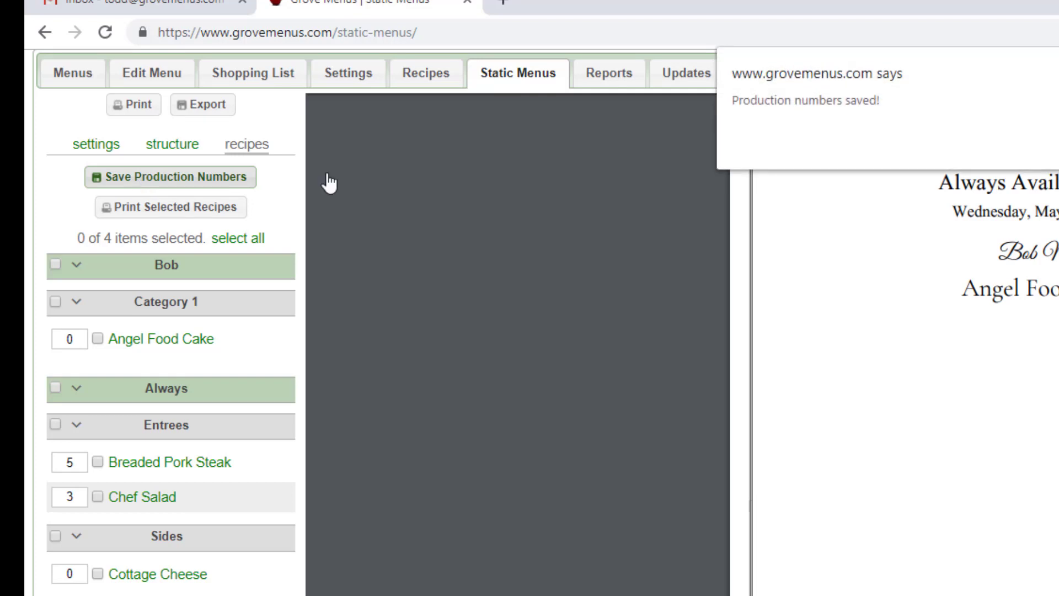
click(1058, 145)
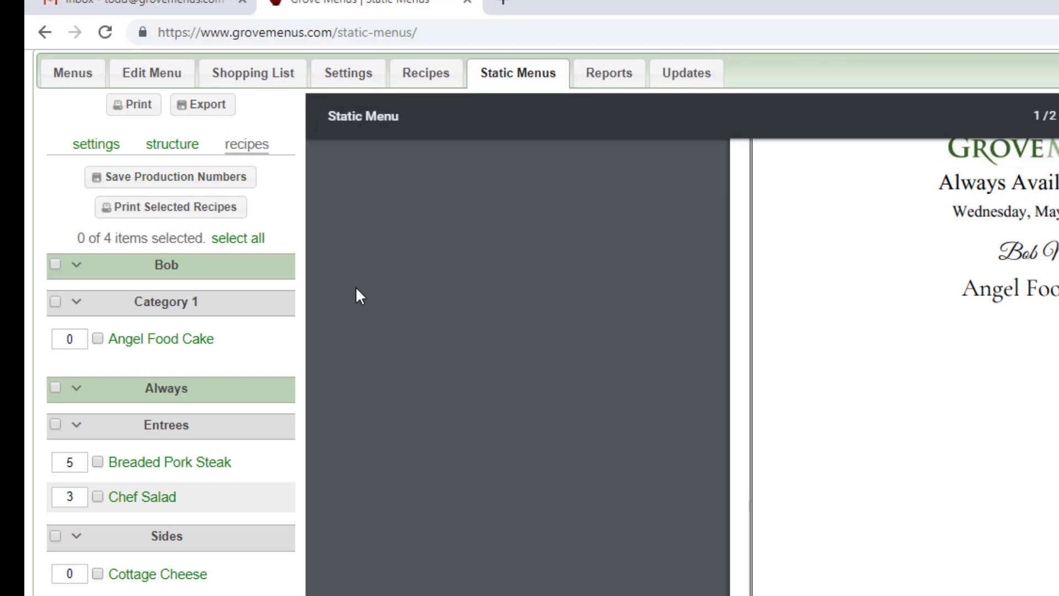